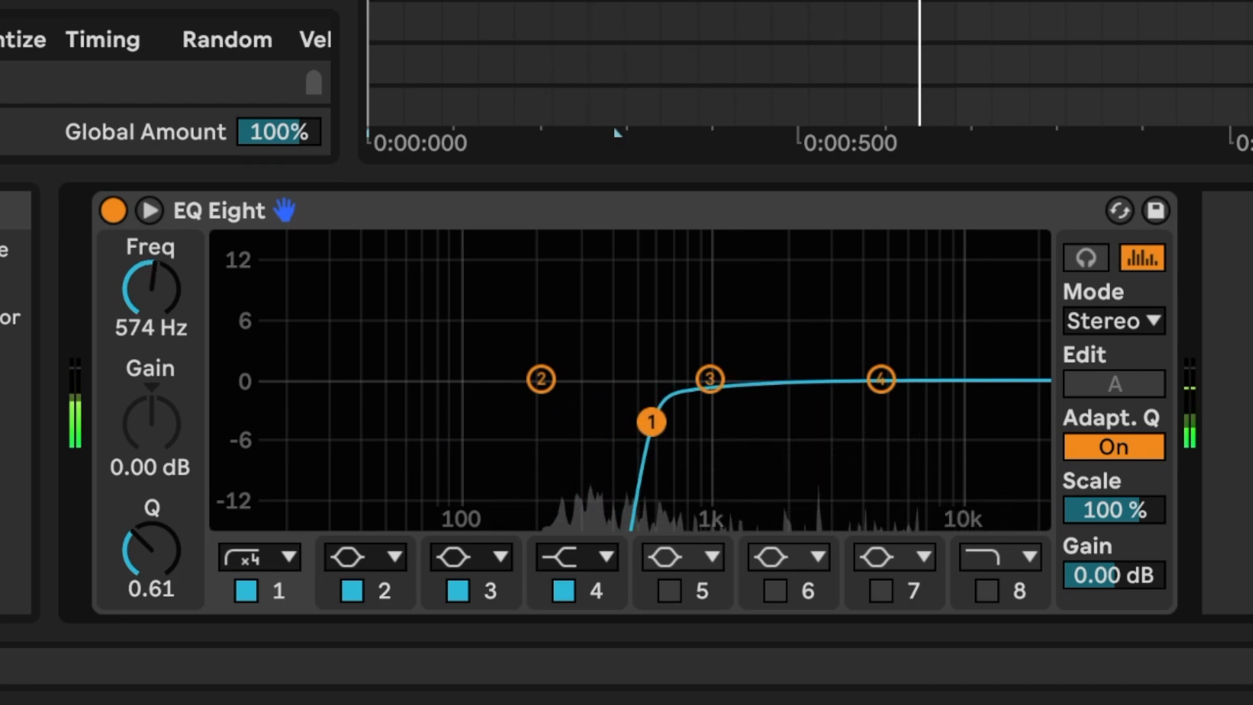
Step: Lower the attack track's EQ Eight low-cut frequency to 202 Hz and bring the body track's volume down to -4.9 dB
{"action": "left_click_drag", "start_coordinate": [761, 427], "coordinate": [542, 410]}
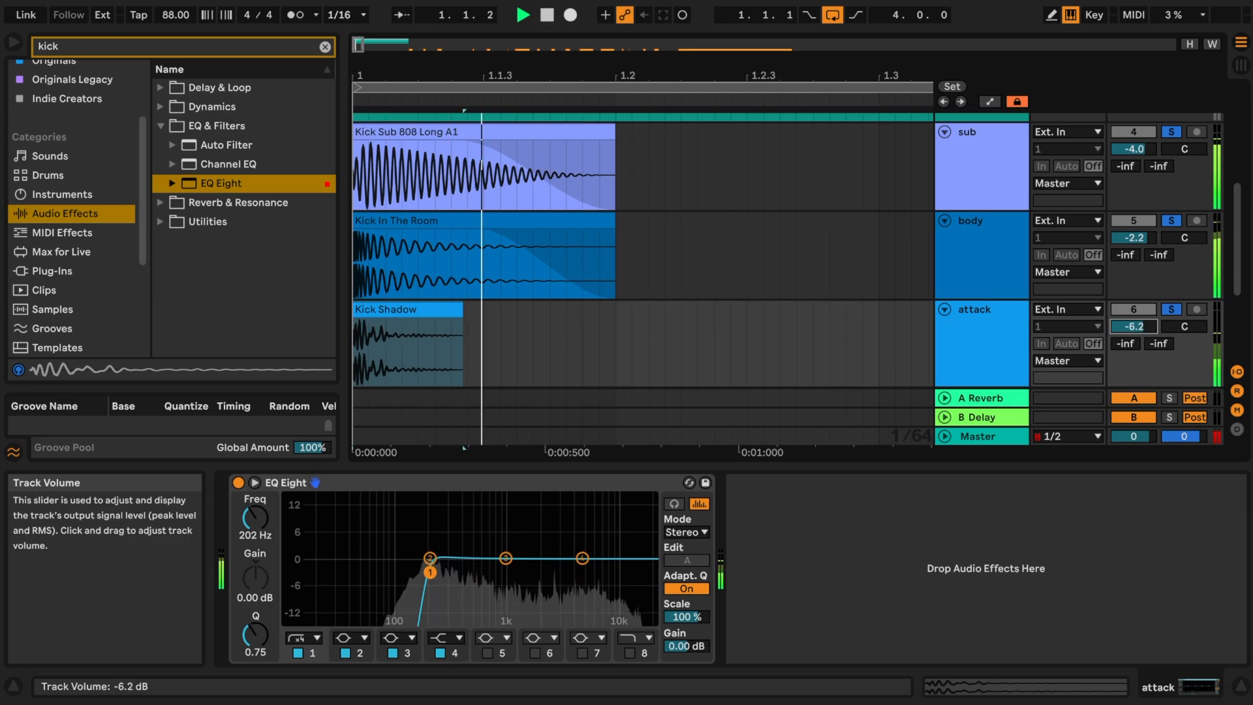
{"action": "left_click_drag", "start_coordinate": [1134, 238], "coordinate": [1135, 247]}
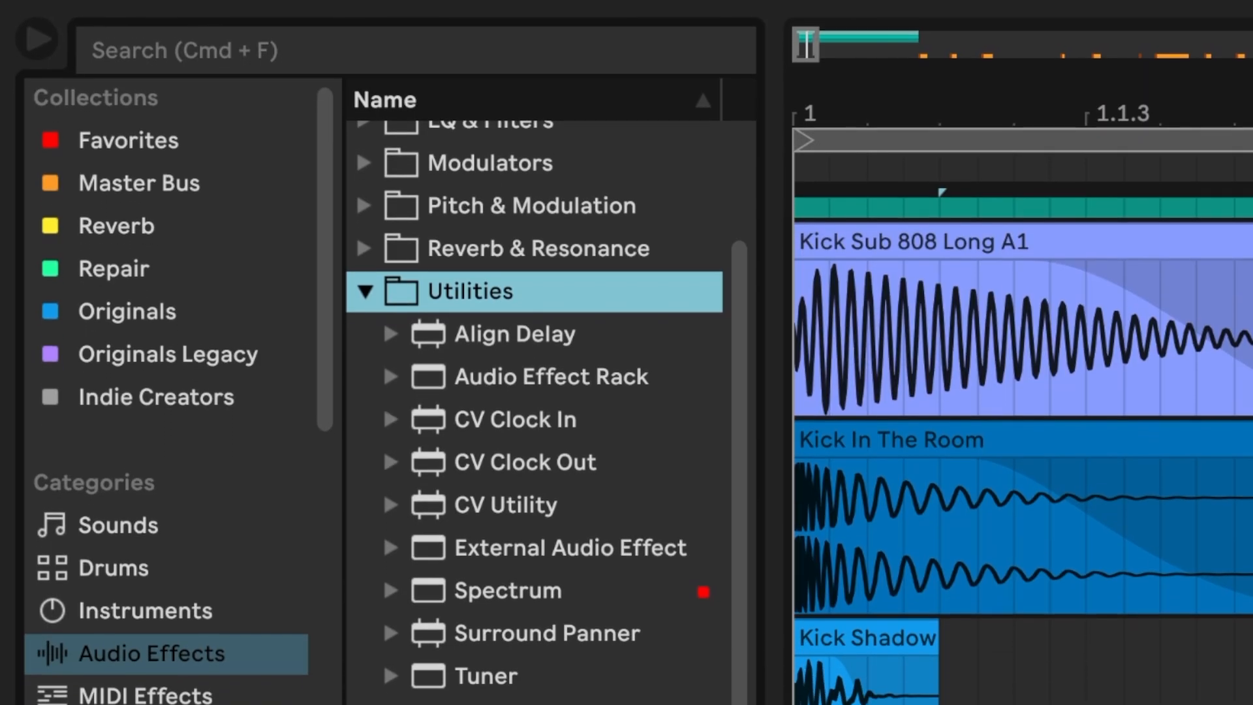
Step: Add a Utility device after the body track's EQ Eight and invert the phase of both the left and right channels
{"action": "left_click_drag", "start_coordinate": [437, 612], "coordinate": [1087, 365]}
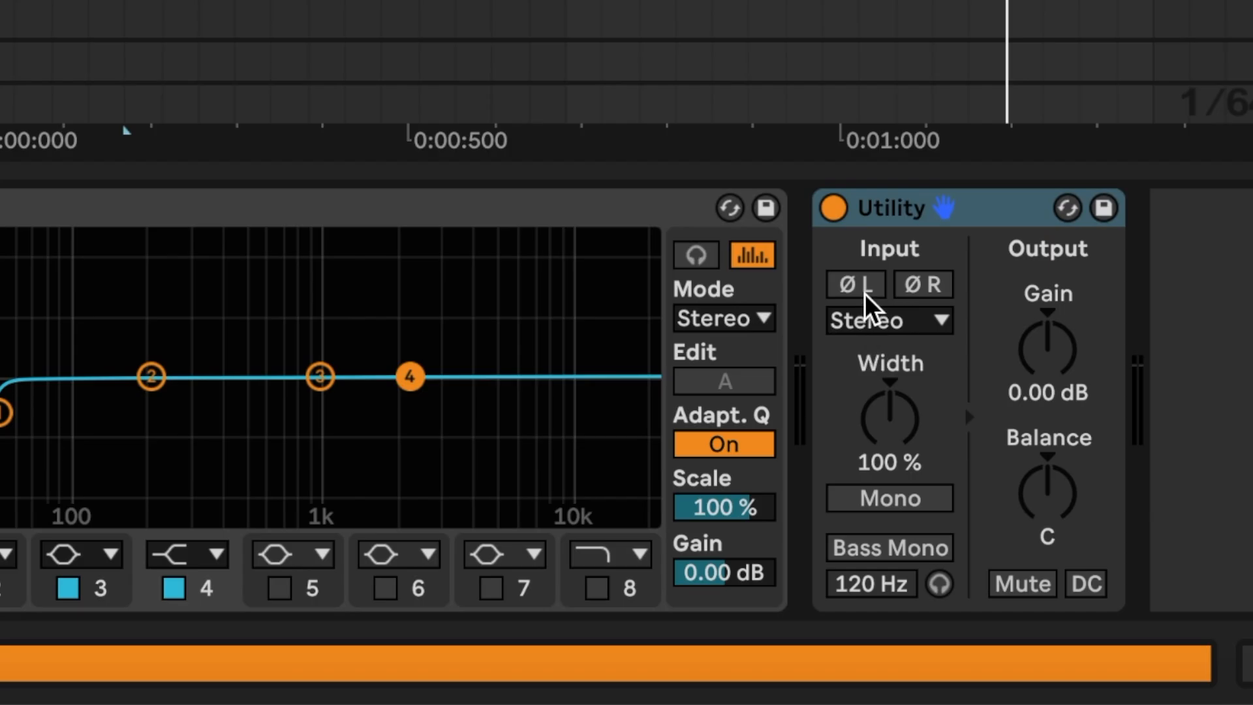
{"action": "left_click", "coordinate": [746, 517]}
{"action": "left_click", "coordinate": [920, 286]}
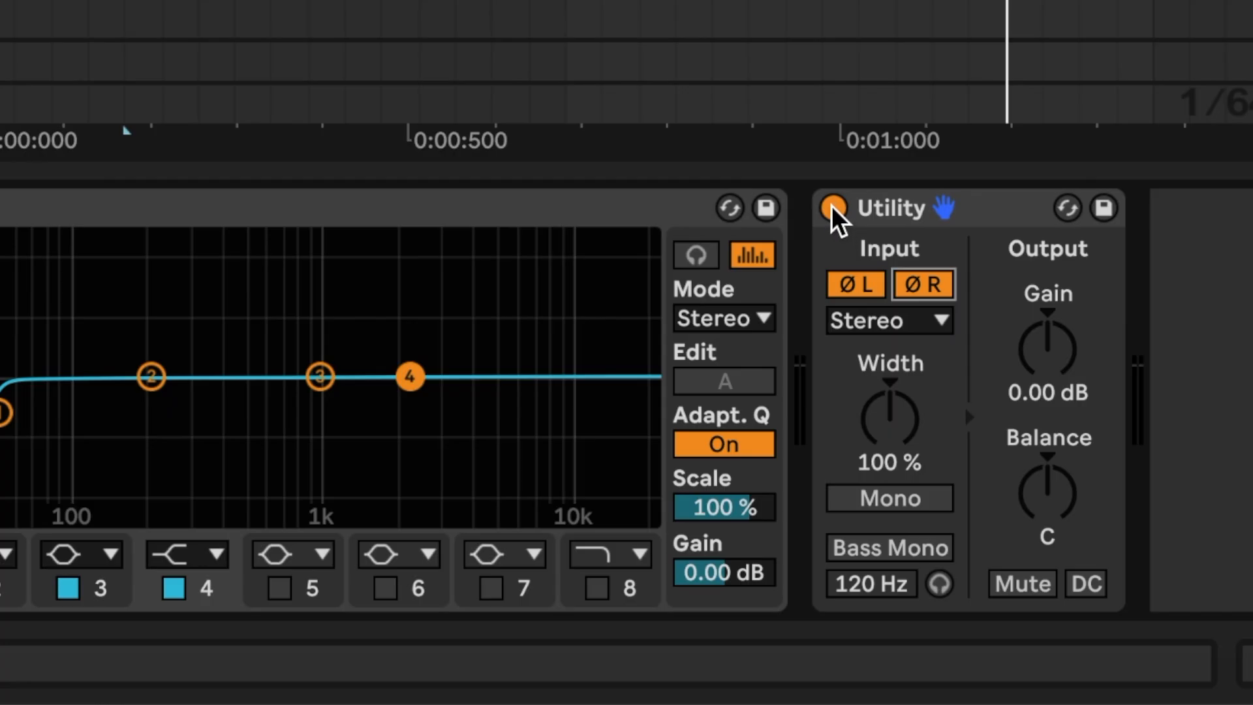
Step: Play the layered kick and compare its sound with the Utility phase inversion switched on and off
{"action": "key", "text": "space"}
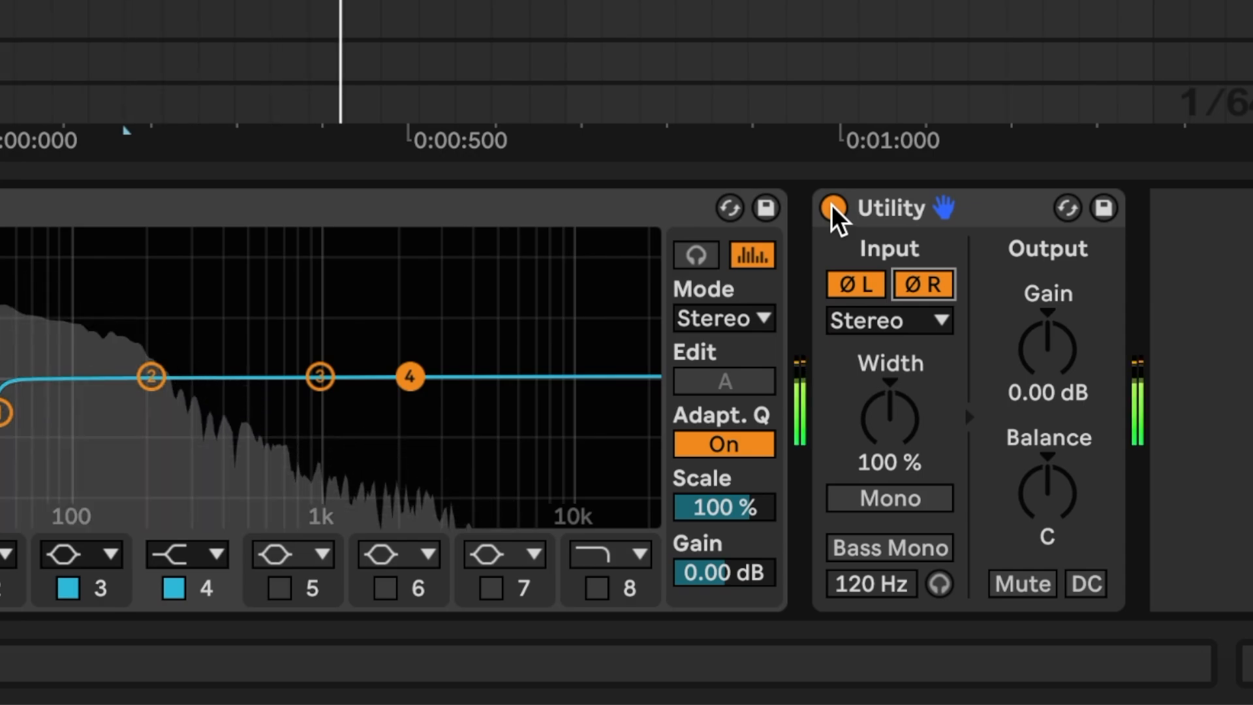
{"action": "left_click", "coordinate": [833, 208]}
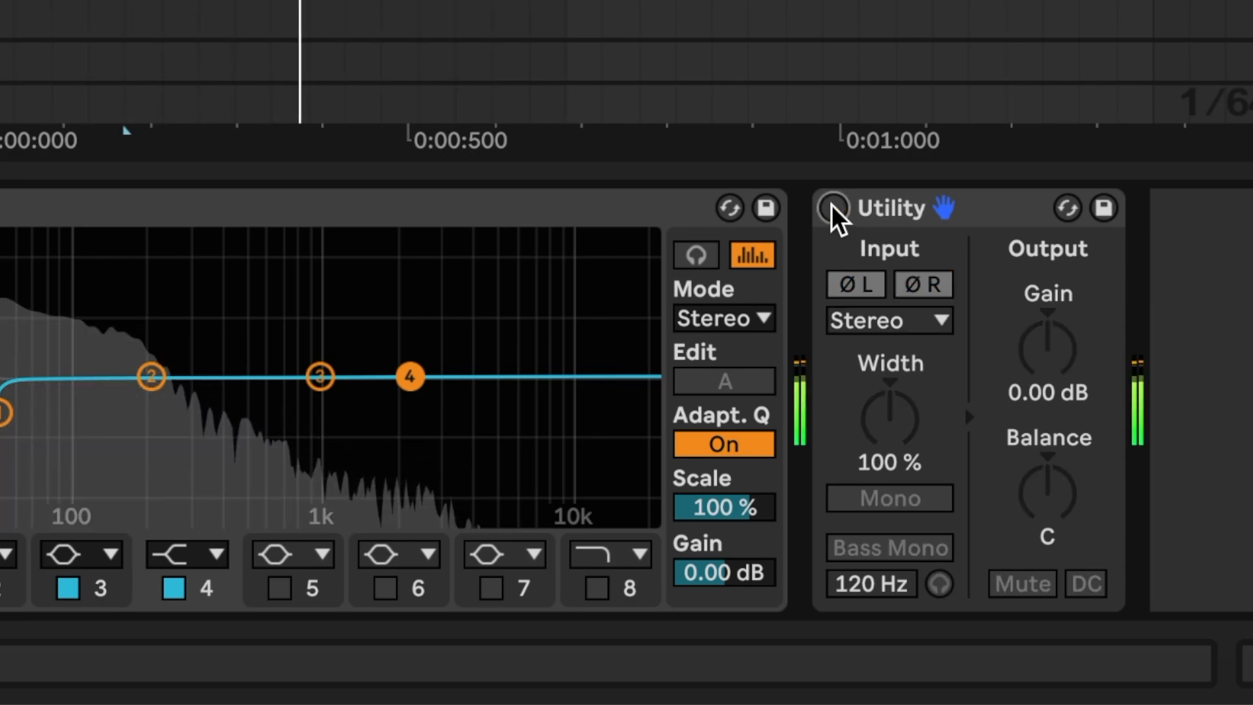
{"action": "left_click", "coordinate": [833, 207]}
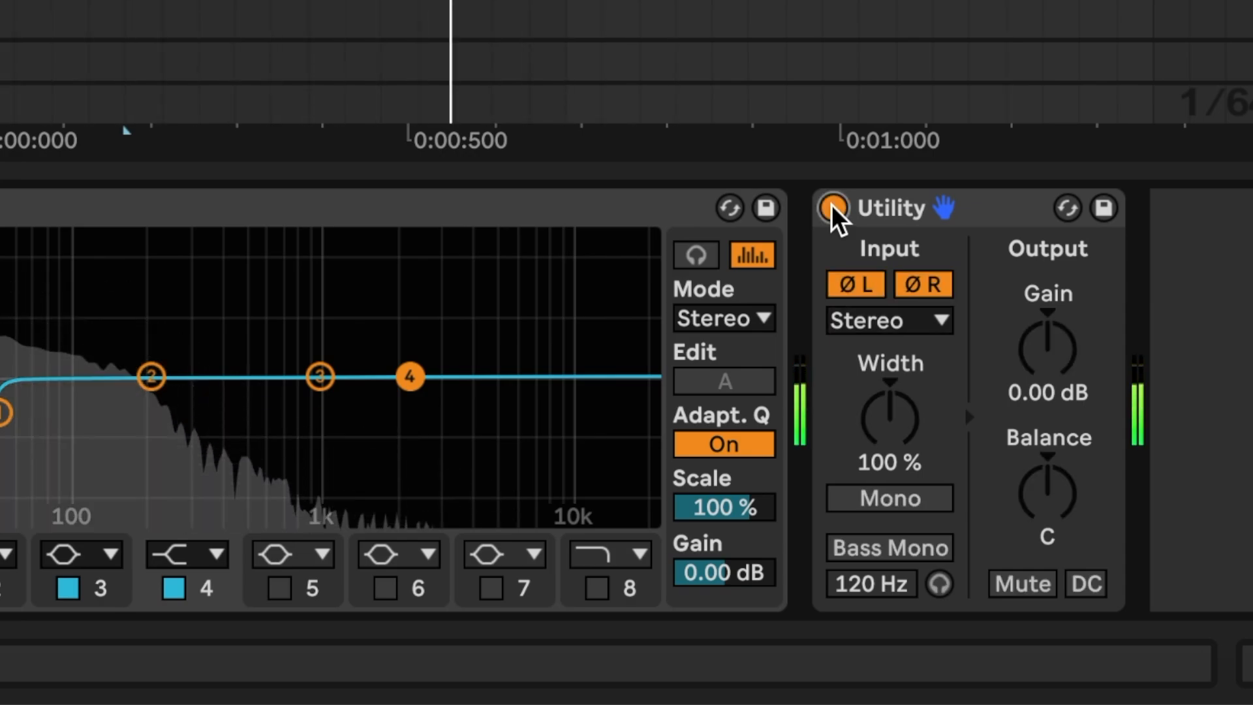
{"action": "left_click", "coordinate": [833, 207]}
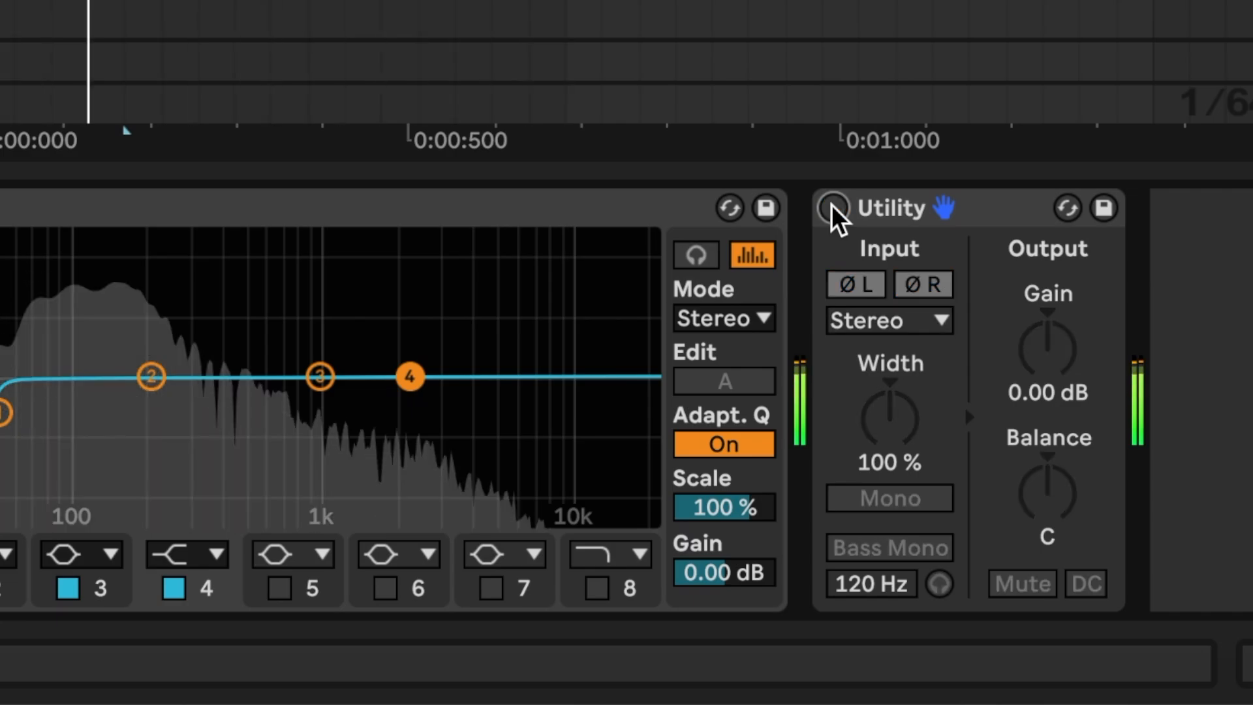
{"action": "left_click", "coordinate": [832, 208]}
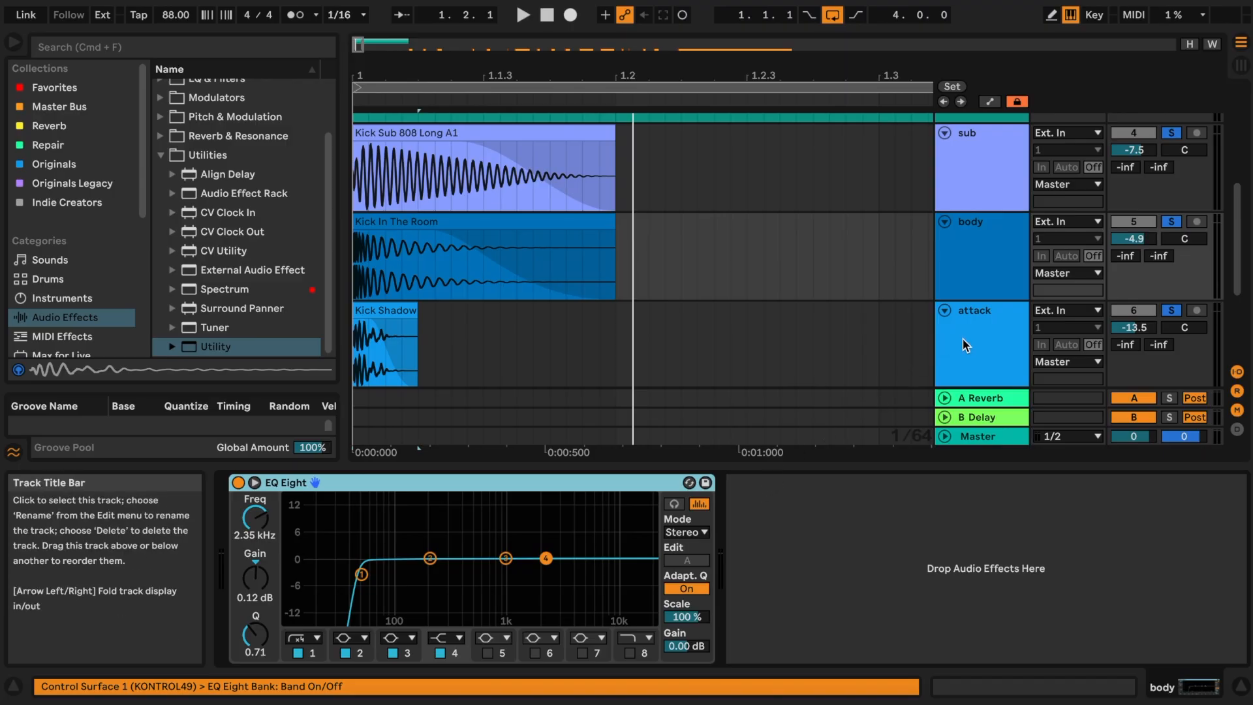
Step: Group the sub, body and attack tracks into one track group
{"action": "left_click", "coordinate": [962, 338]}
{"action": "left_click", "coordinate": [973, 175], "text": "shift"}
{"action": "key", "text": "super+g"}
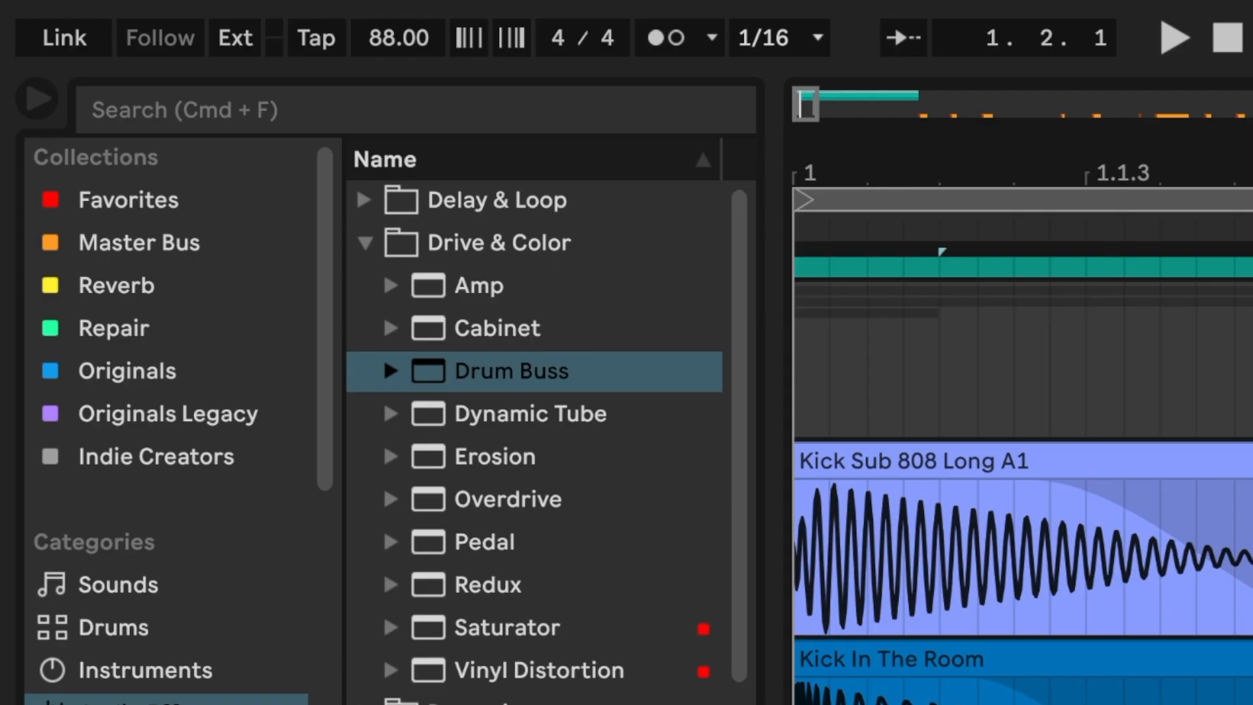
Step: Add Drum Buss to the kick layers' group and set Drive to 20 % and Transients to 0.38 during playback
{"action": "left_click", "coordinate": [436, 381]}
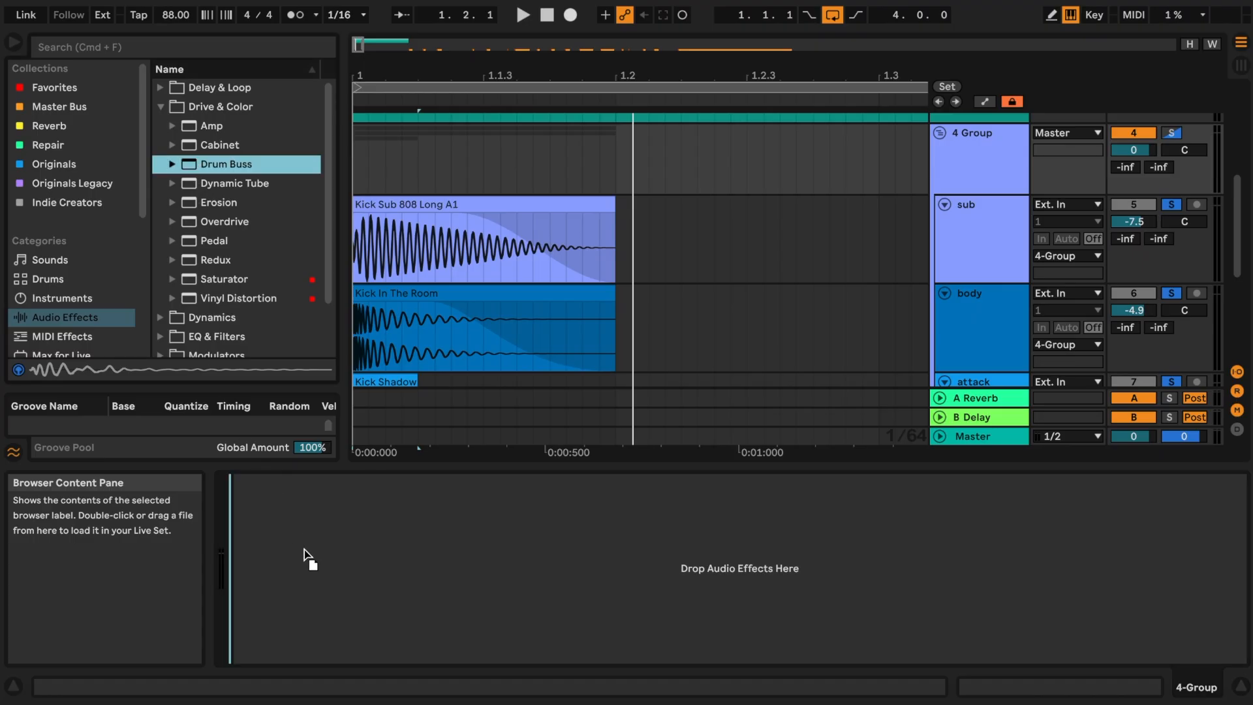
{"action": "left_click_drag", "start_coordinate": [307, 556], "coordinate": [270, 532]}
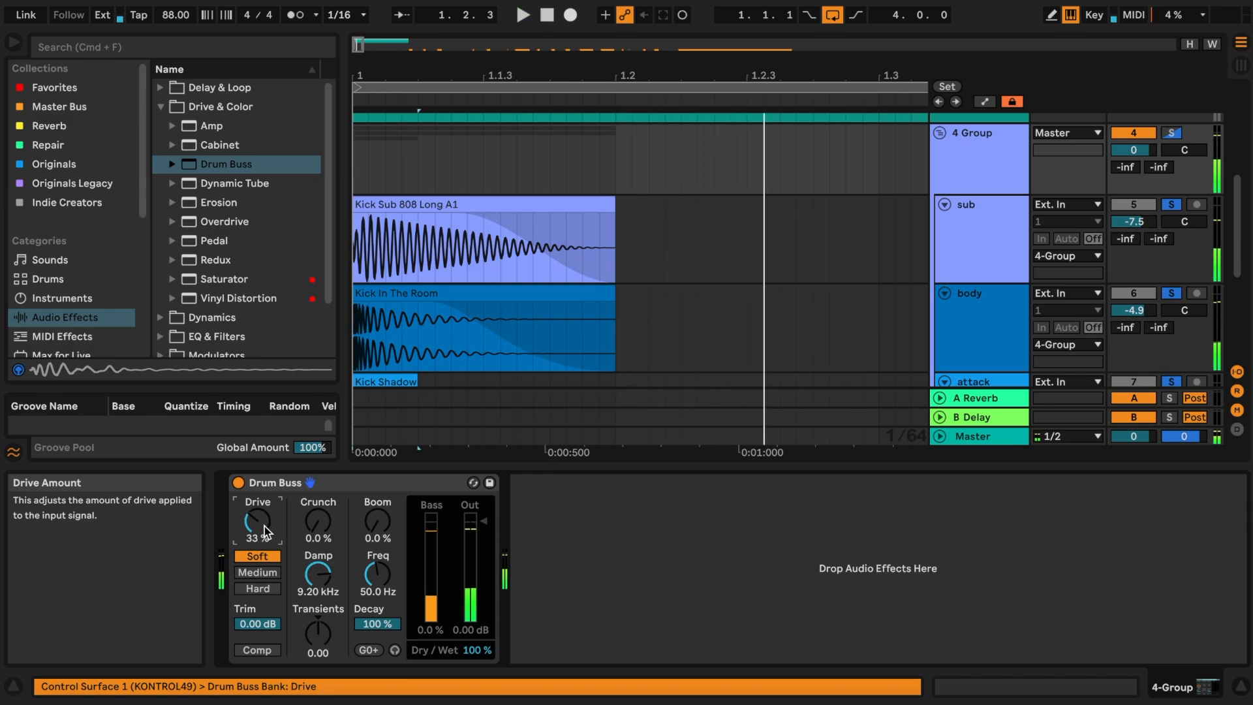
{"action": "key", "text": "space"}
{"action": "double_click", "coordinate": [261, 516]}
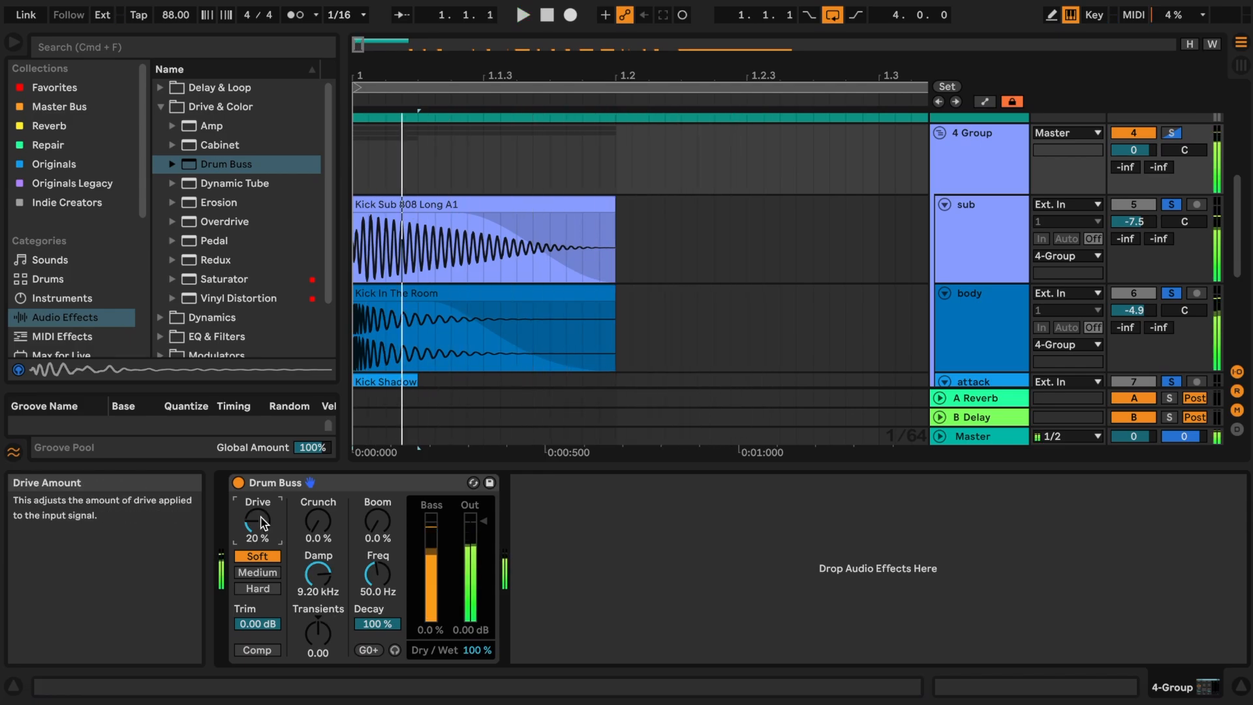
{"action": "left_click", "coordinate": [319, 633]}
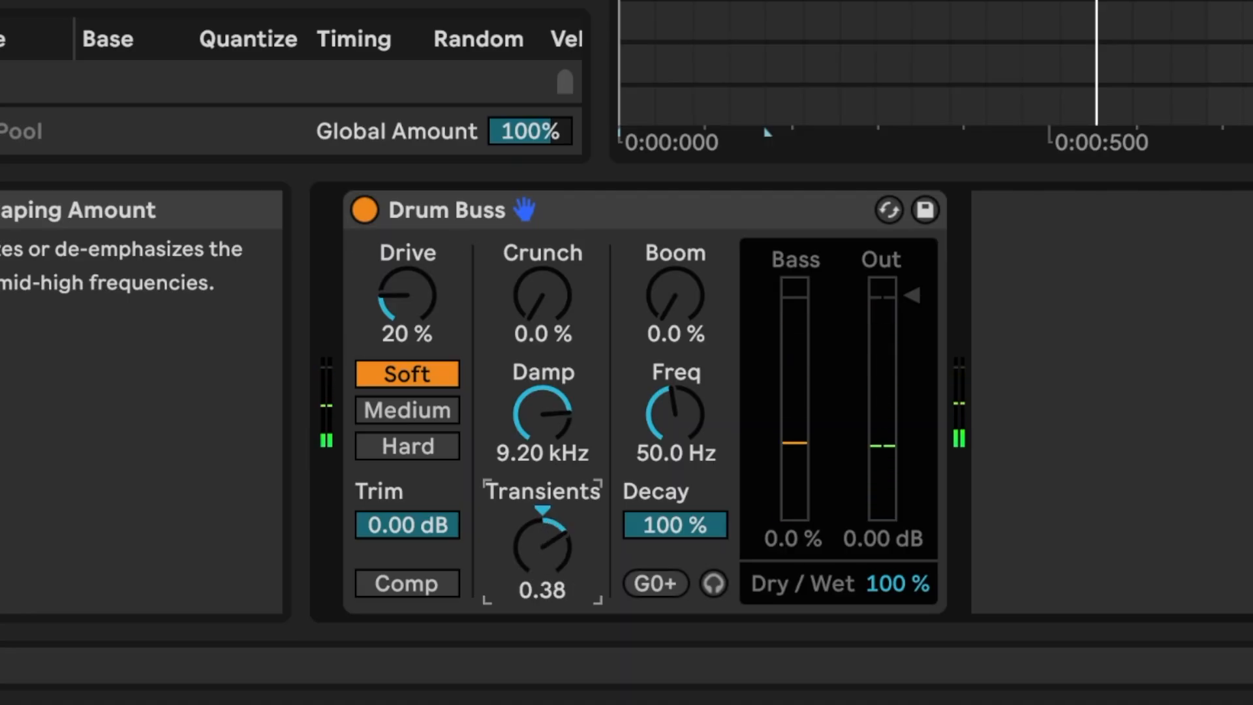
{"action": "key", "text": "space"}
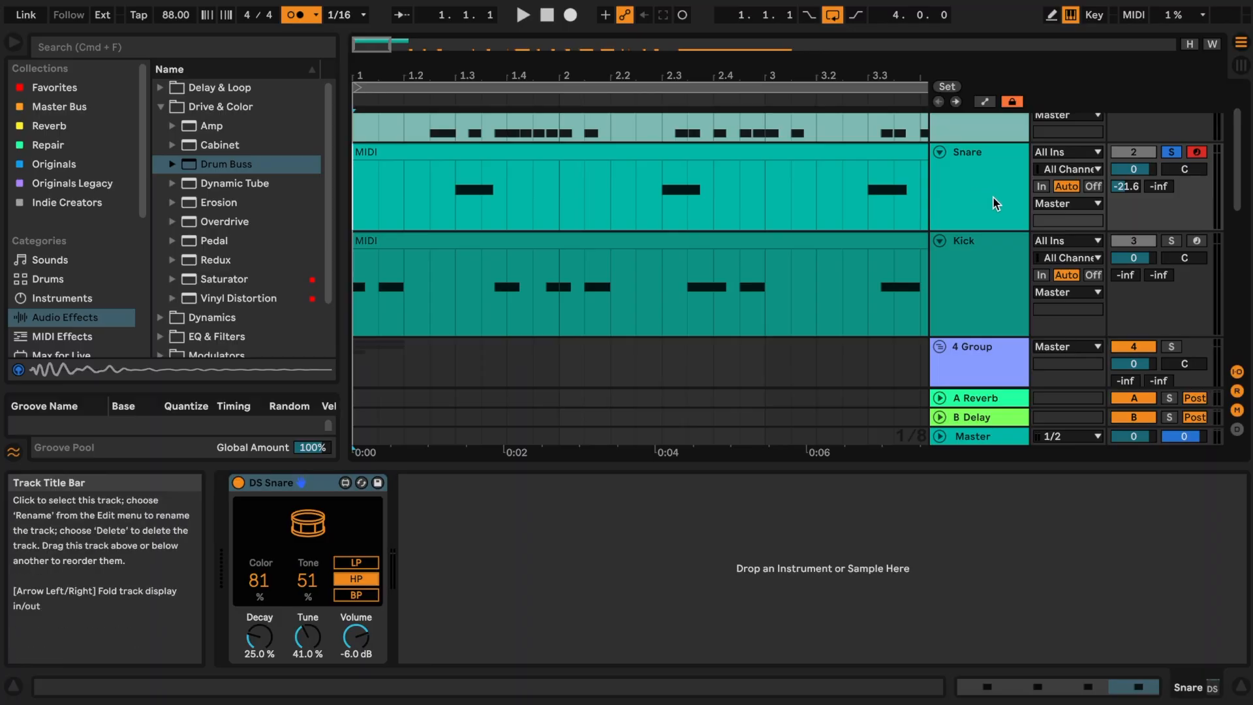
Step: Add an audio track below the Snare track and place the Snare Vinyl 01.wav sample on it at 1.3
{"action": "left_click", "coordinate": [993, 195]}
{"action": "key", "text": "super+t"}
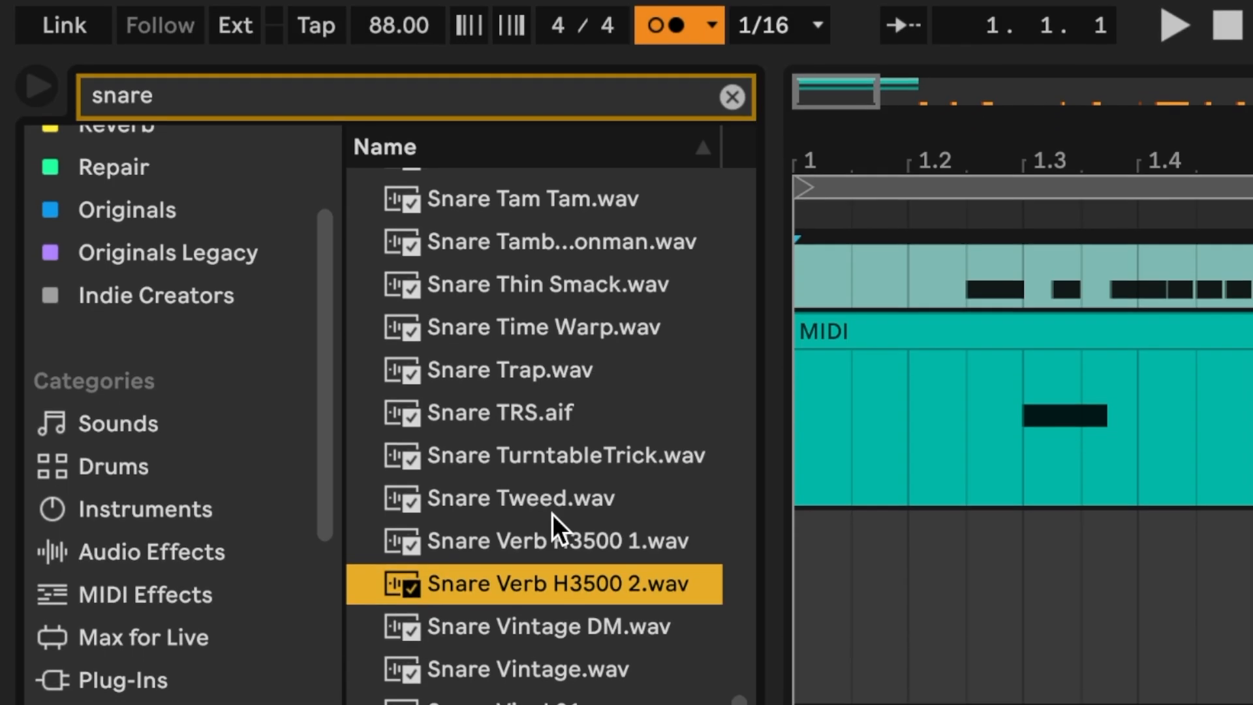
{"action": "key", "text": "Down"}
{"action": "key", "text": "Down"}
{"action": "key", "text": "Down"}
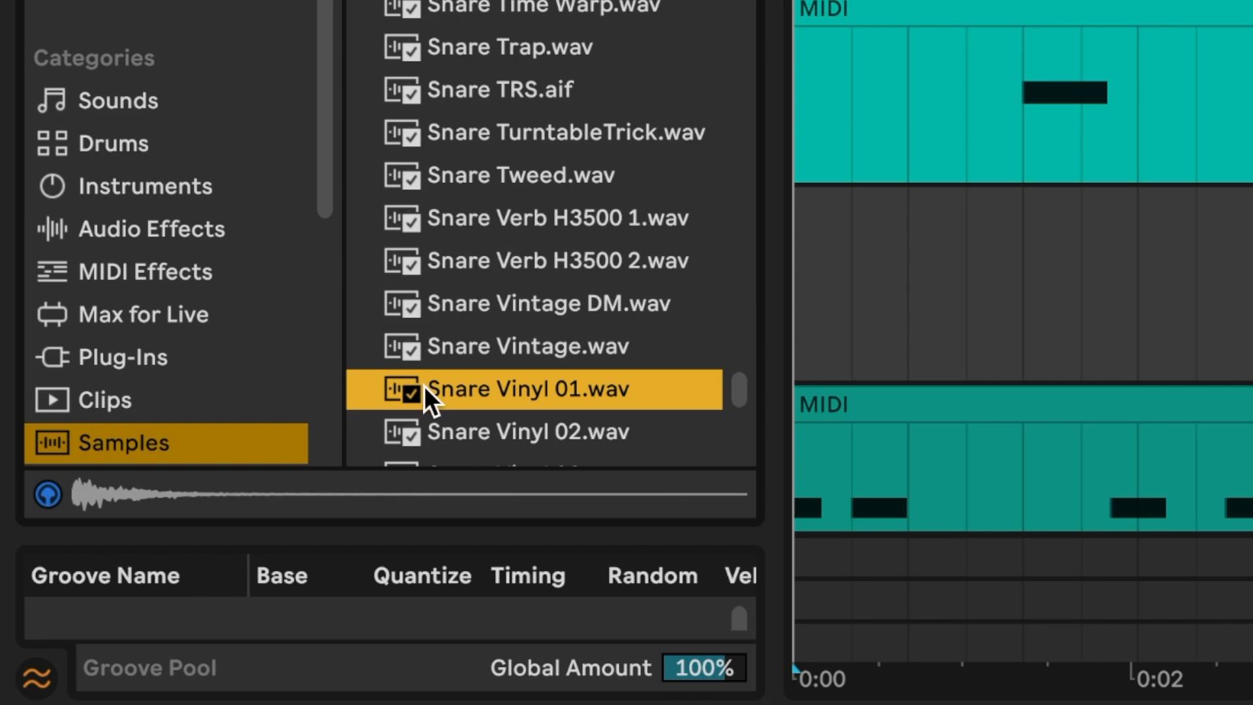
{"action": "left_click_drag", "start_coordinate": [1068, 256], "coordinate": [1037, 255]}
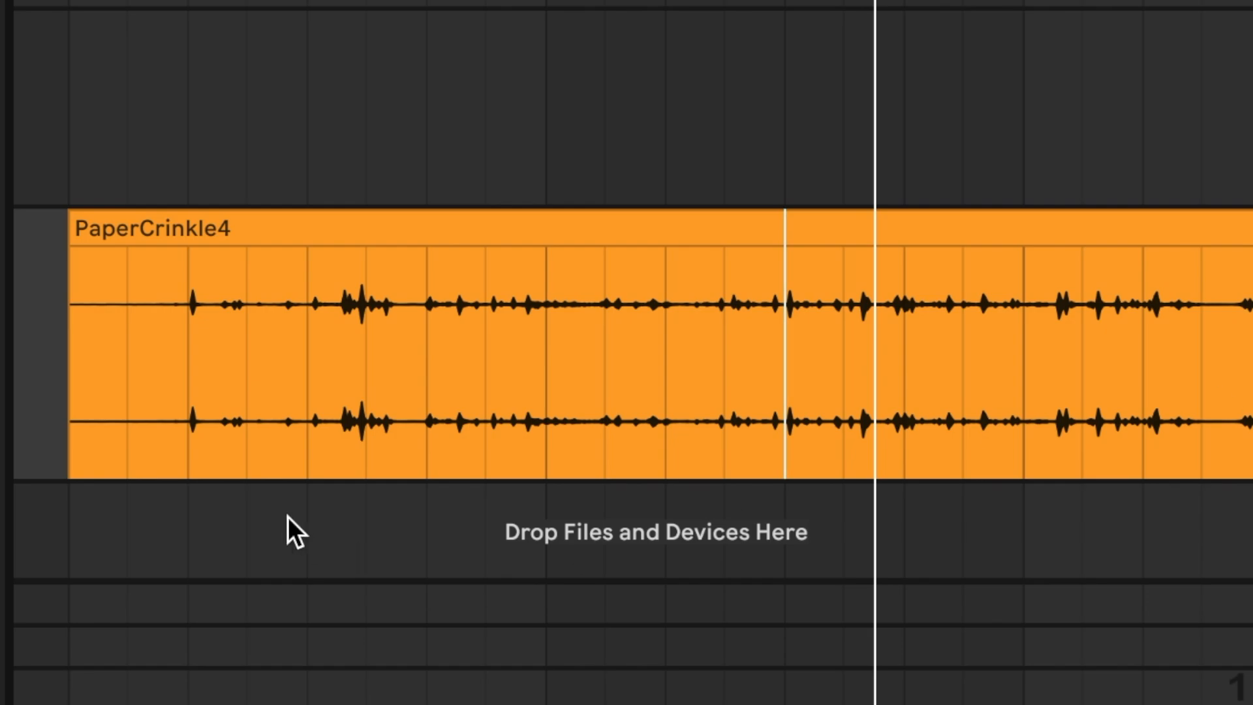
Step: Copy a section of the PaperCrinkle4 recording and paste it at 1.3.1 on a new audio track below vinyl snare
{"action": "left_click", "coordinate": [78, 377]}
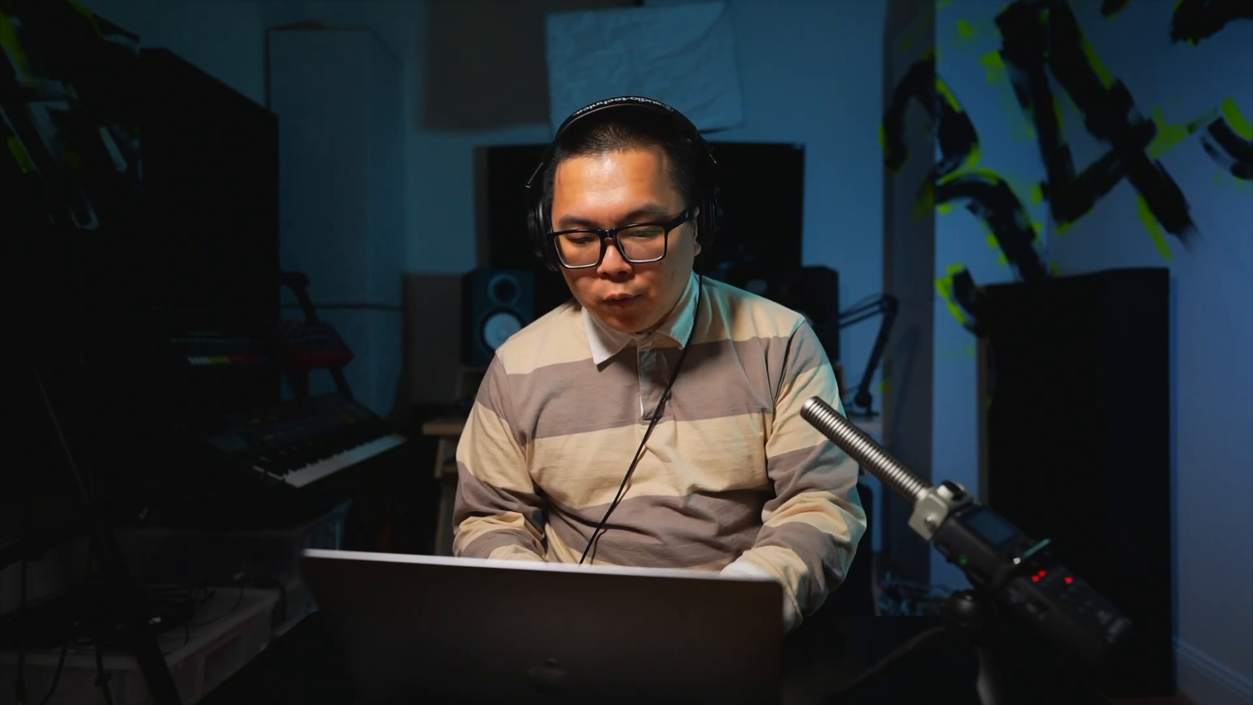
{"action": "left_click", "coordinate": [209, 356]}
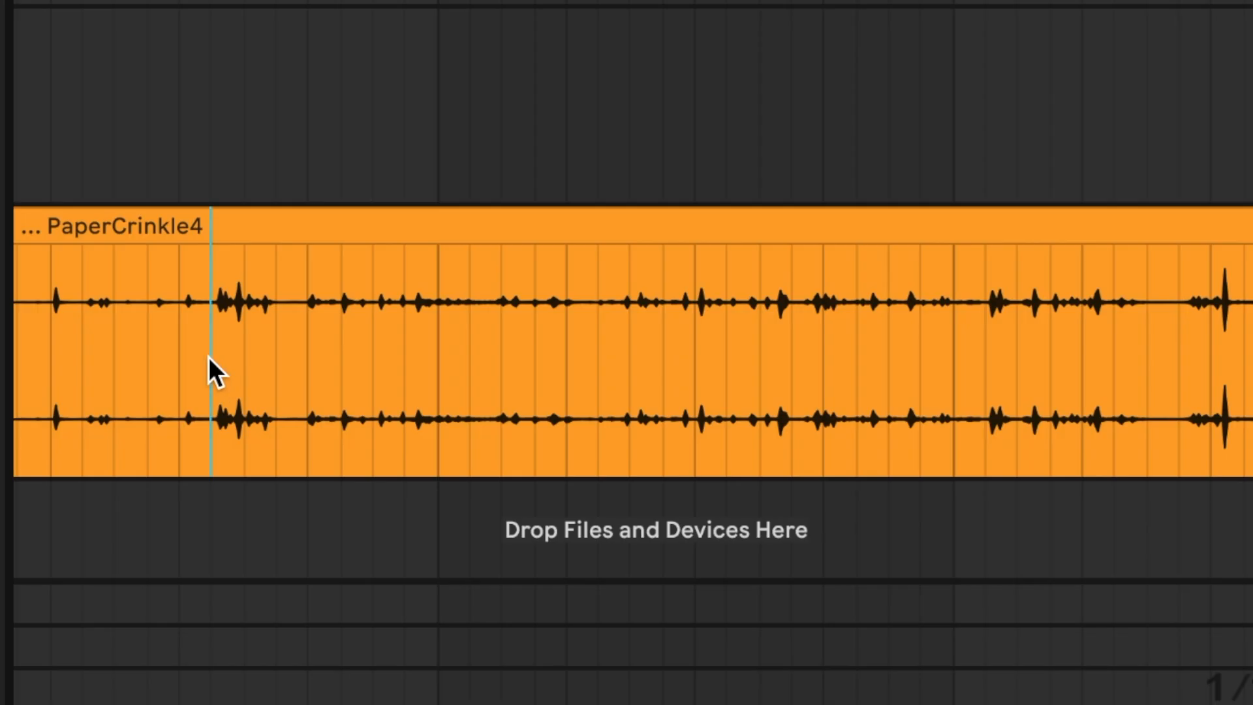
{"action": "left_click_drag", "start_coordinate": [209, 357], "coordinate": [574, 350]}
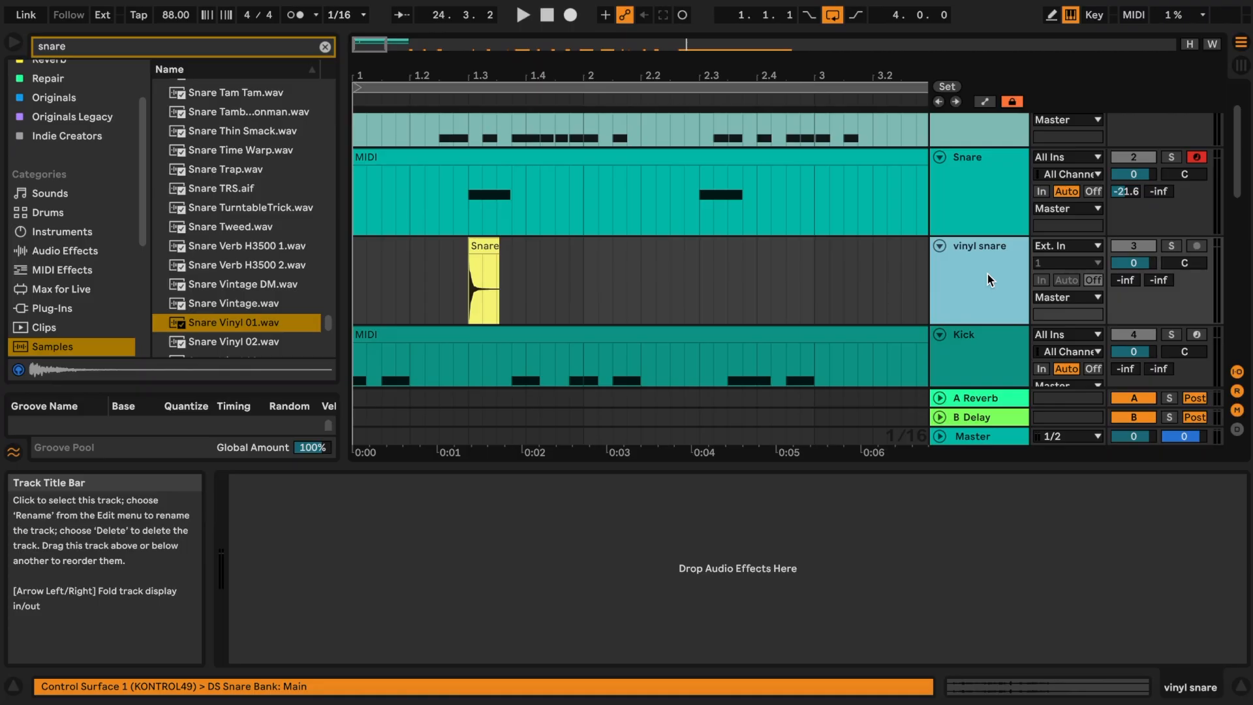
{"action": "key", "text": "ctrl+t"}
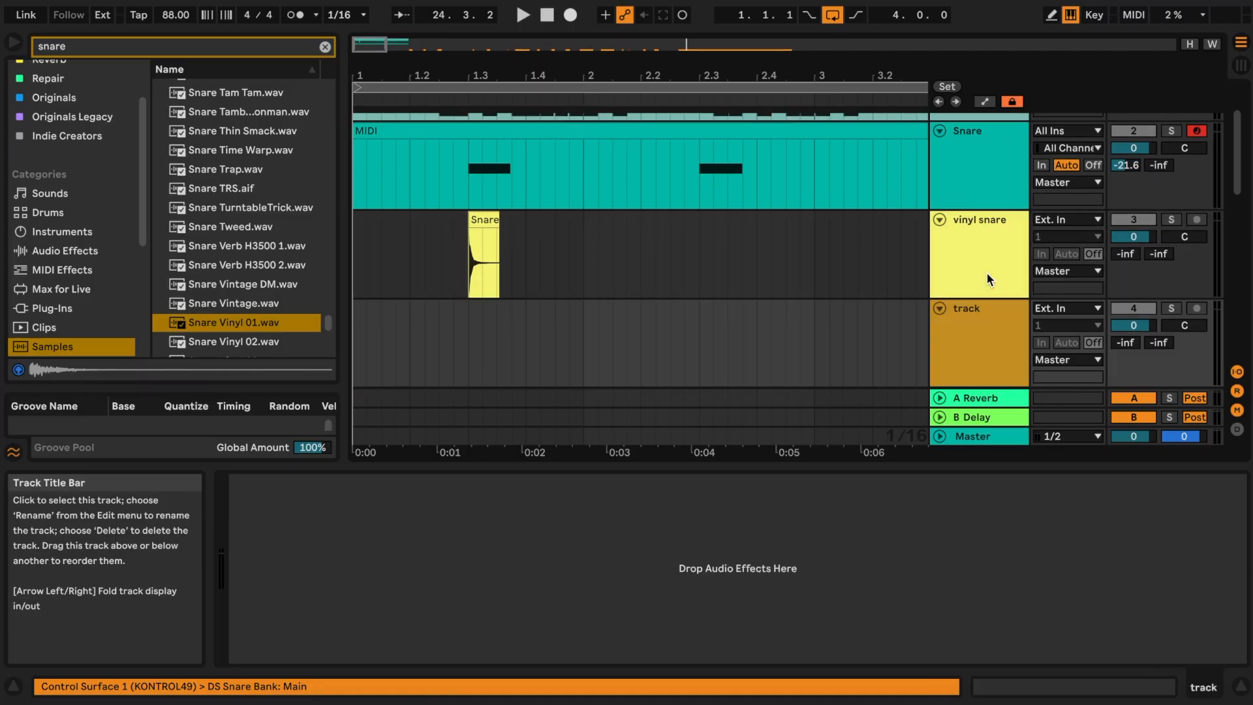
{"action": "scroll", "coordinate": [471, 338], "scroll_direction": "down", "scroll_amount": 1}
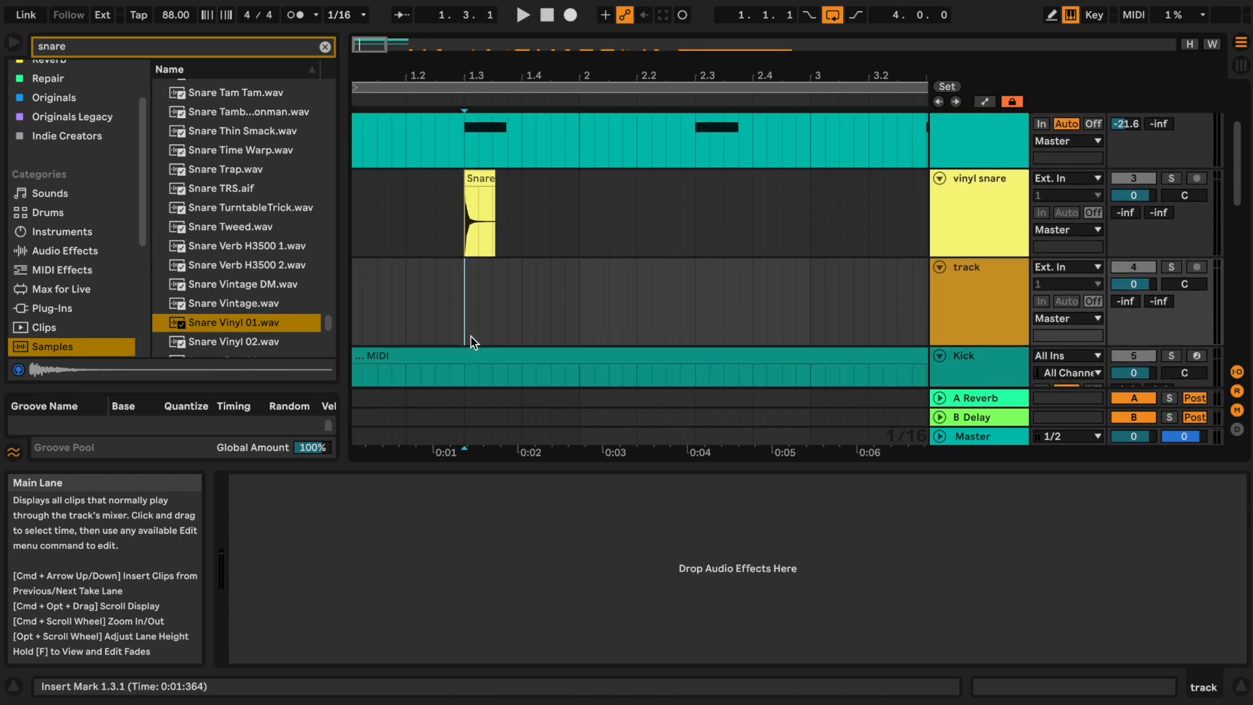
{"action": "key", "text": "ctrl+v"}
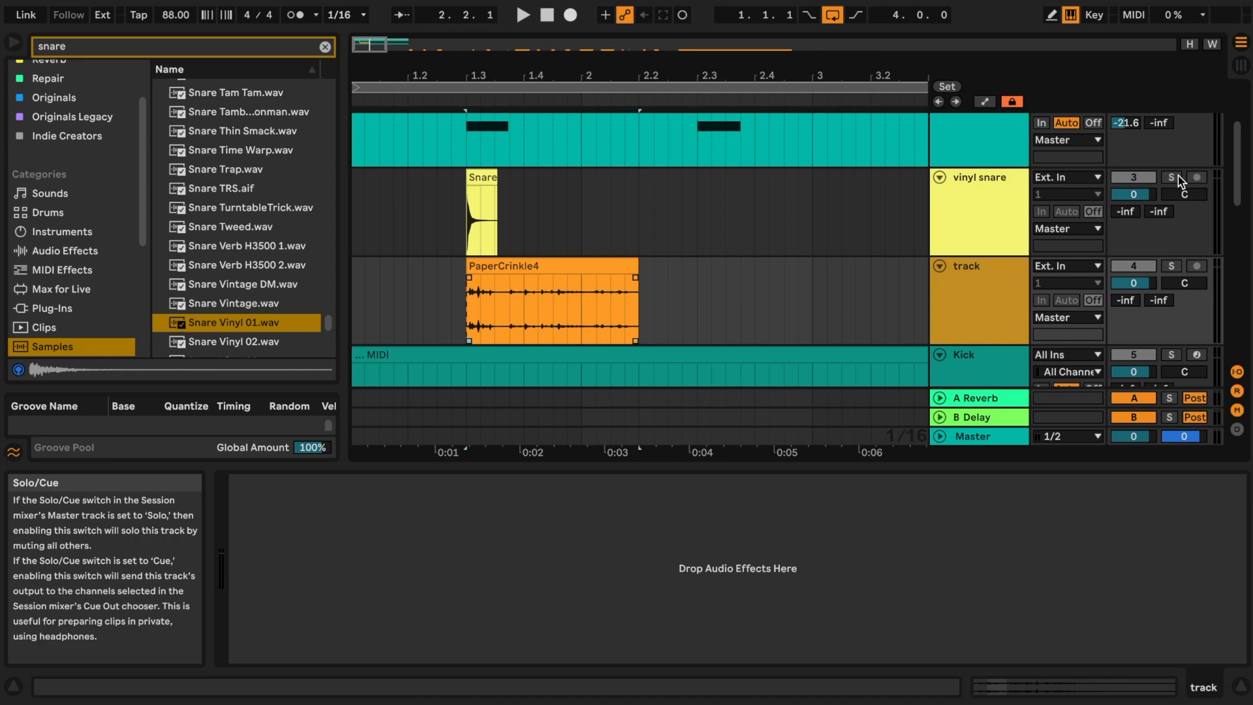
Step: Solo the vinyl snare and paper tracks, then trim the PaperCrinkle4 clip to just after 1.4 with a long fade-out
{"action": "left_click", "coordinate": [1178, 267]}
{"action": "key", "text": "space"}
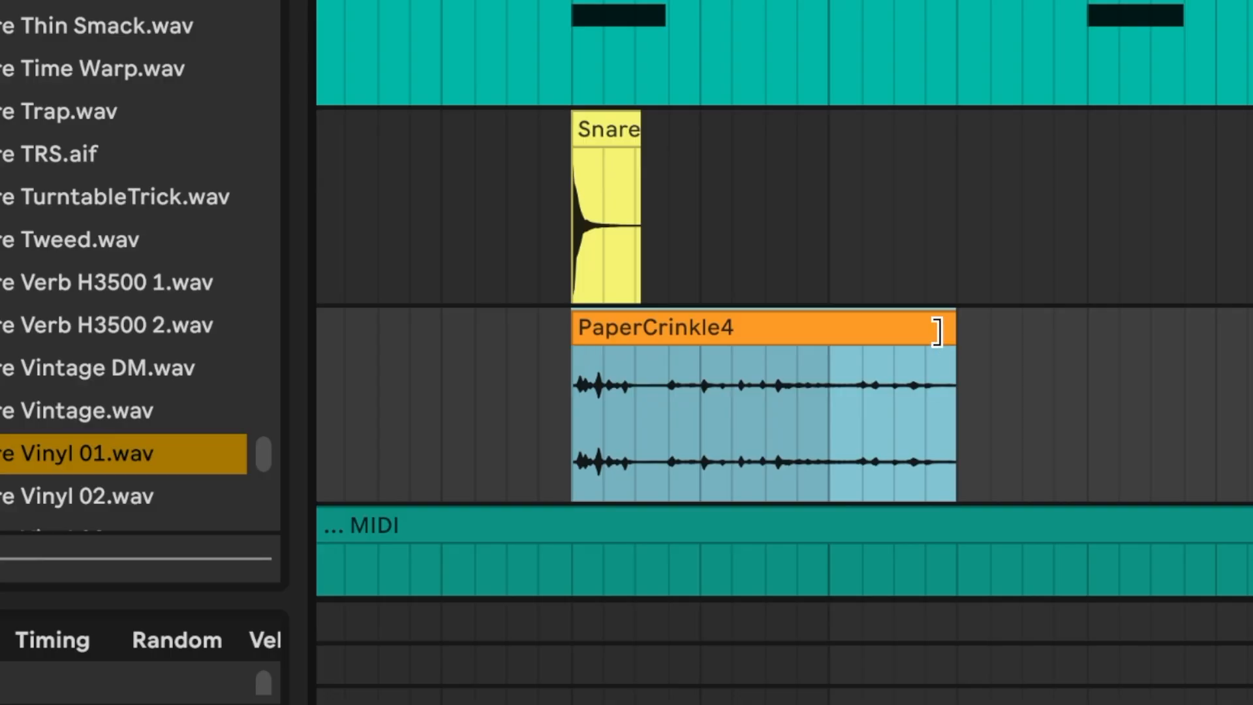
{"action": "mouse_move", "coordinate": [938, 327]}
{"action": "left_mouse_down"}
{"action": "mouse_move", "coordinate": [730, 338]}
{"action": "mouse_move", "coordinate": [719, 359]}
{"action": "mouse_move", "coordinate": [597, 358]}
{"action": "left_mouse_up"}
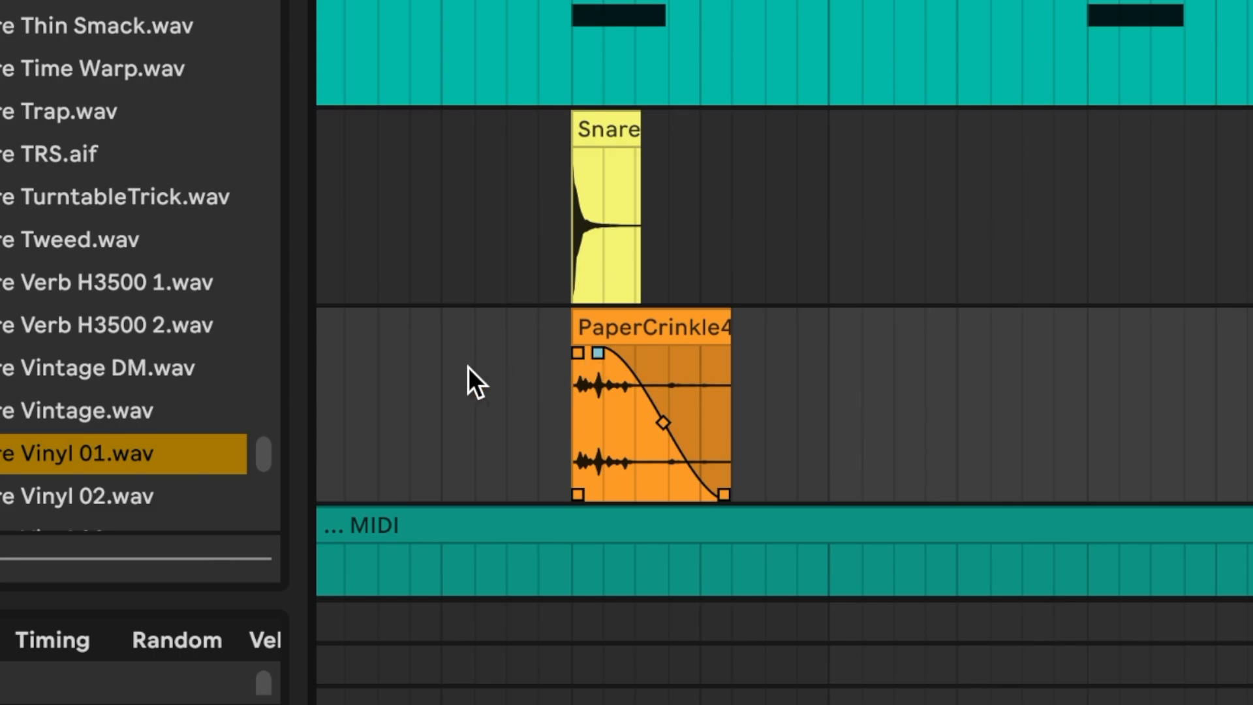
{"action": "left_click", "coordinate": [468, 367]}
{"action": "key", "text": "space"}
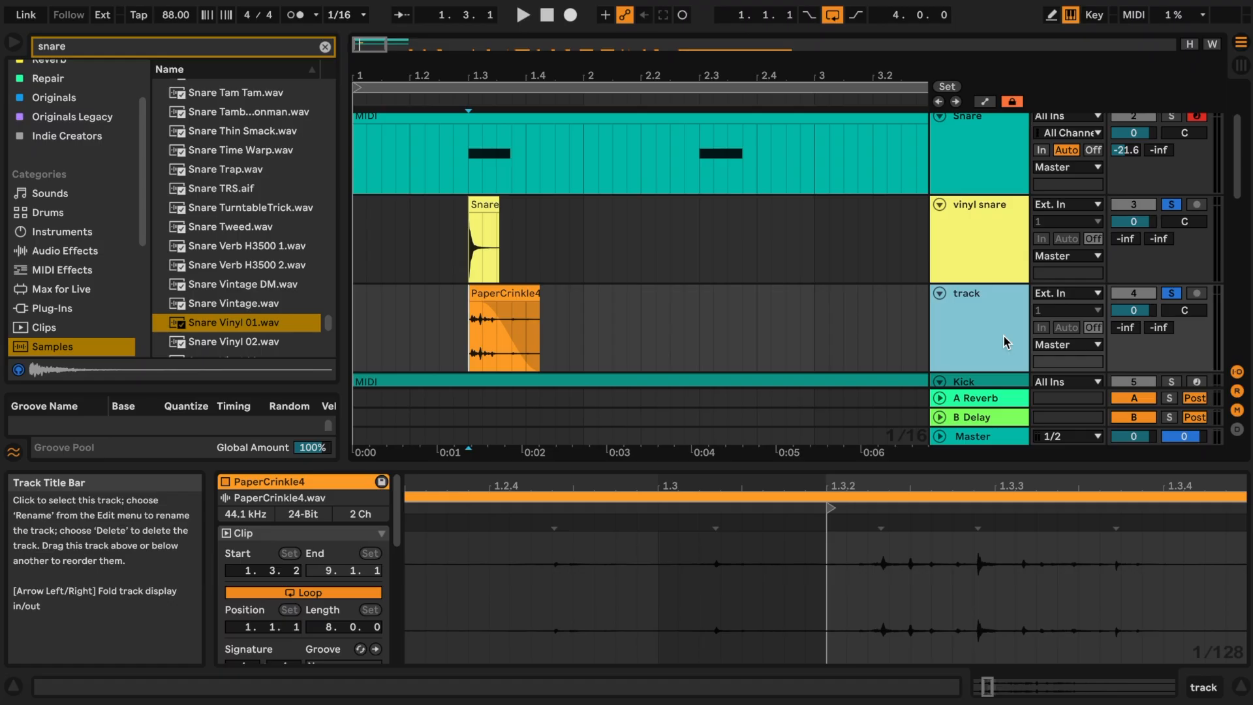
Step: Paste another PaperCrinkle4 section at 1.3 on a new audio track and extend it to match the clip above
{"action": "key", "text": "ctrl+t"}
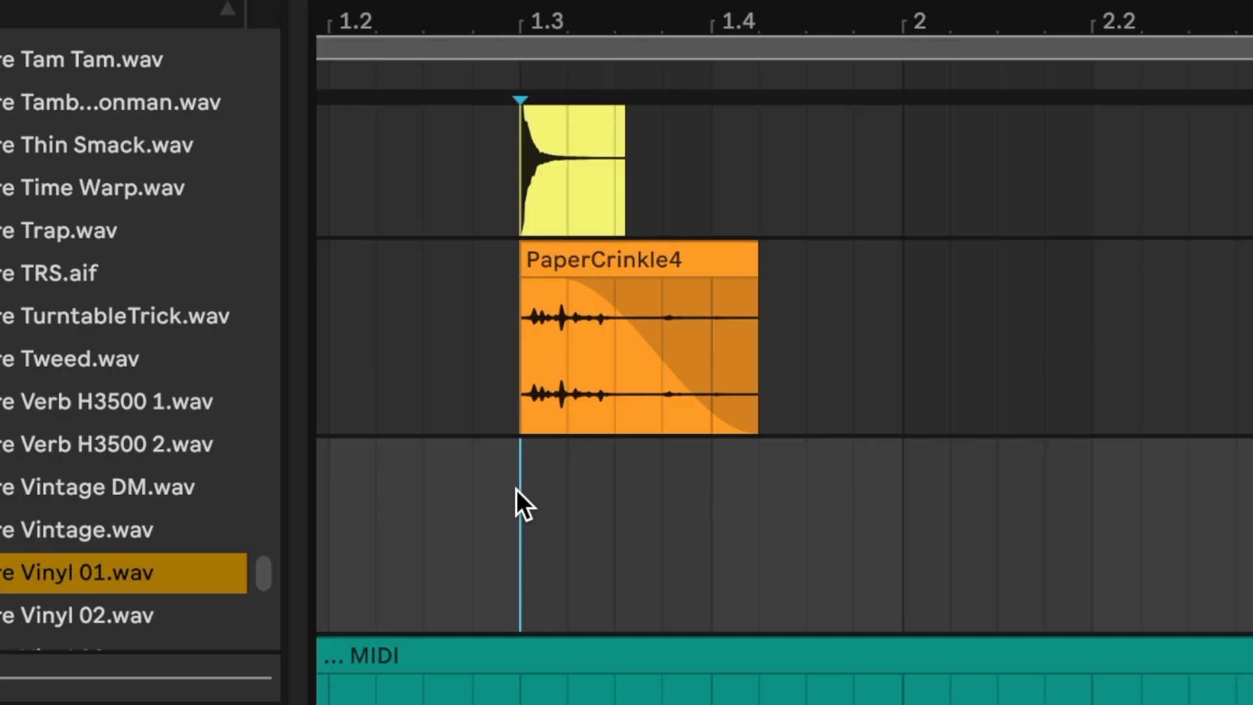
{"action": "key", "text": "ctrl+v"}
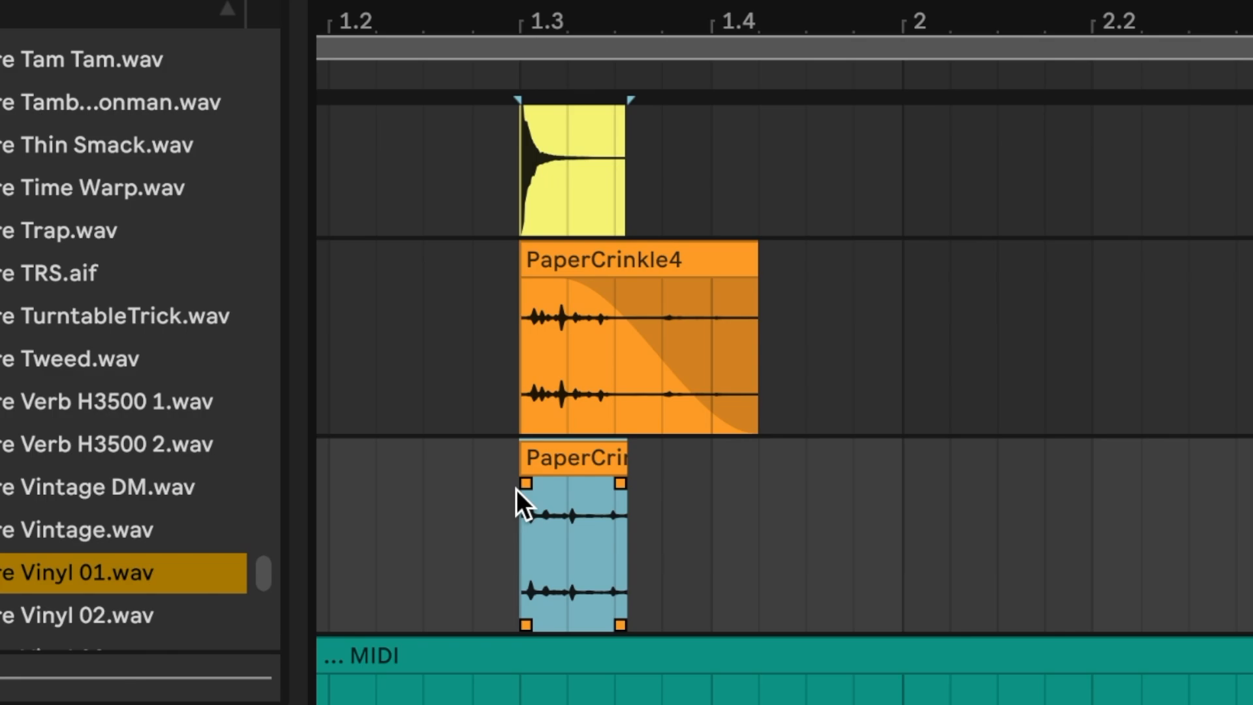
{"action": "left_click_drag", "start_coordinate": [620, 484], "coordinate": [749, 484]}
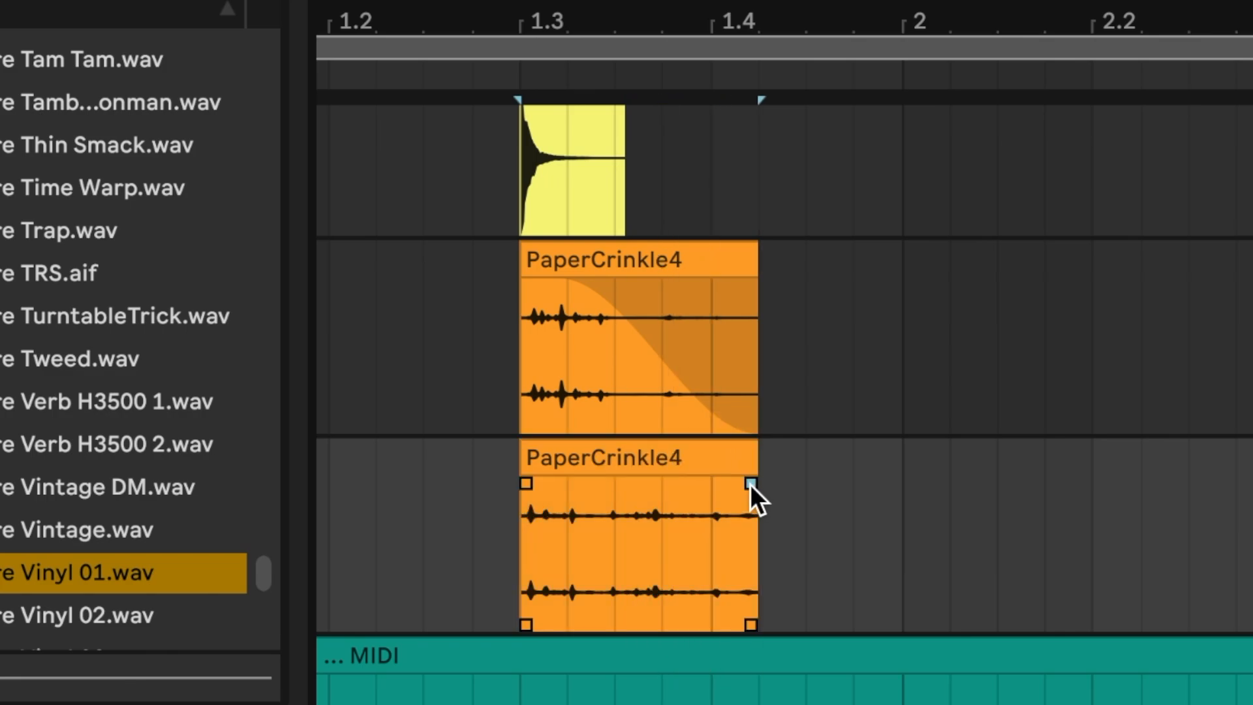
{"action": "left_click", "coordinate": [492, 547]}
{"action": "key", "text": "space"}
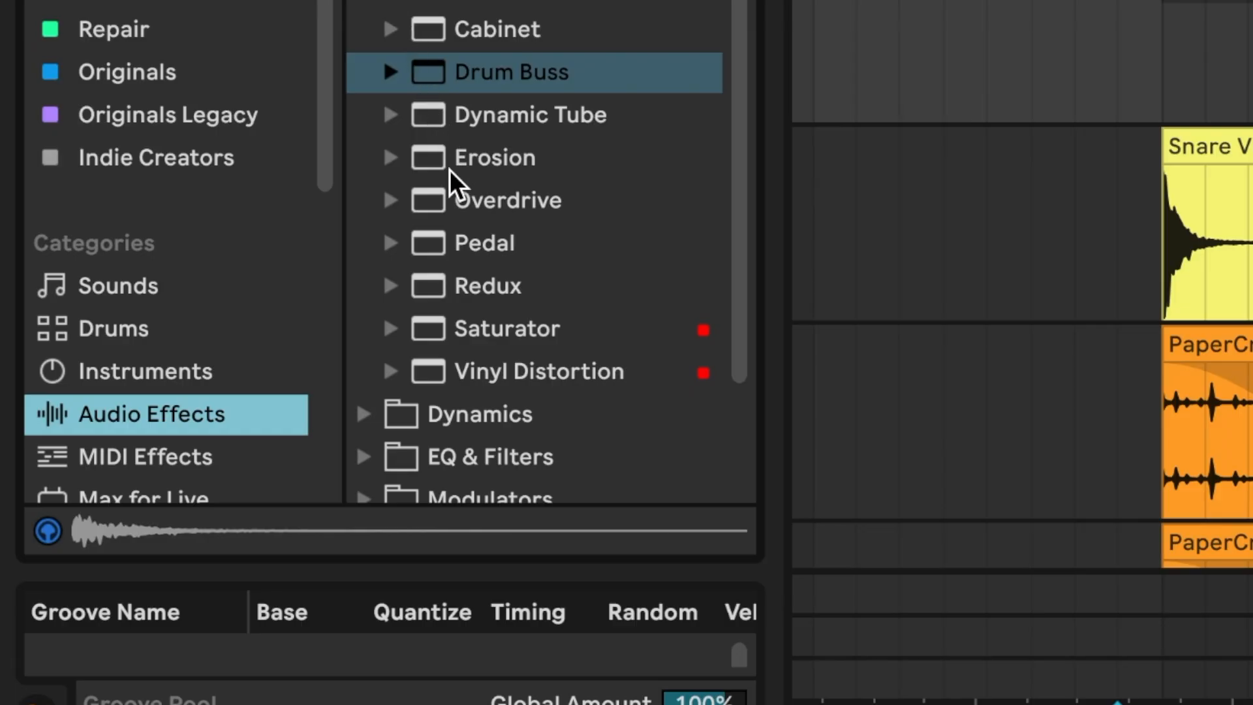
Step: Add a Saturator to the snare group, with Drive at 8 dB and Output at -8 dB
{"action": "left_click", "coordinate": [436, 326]}
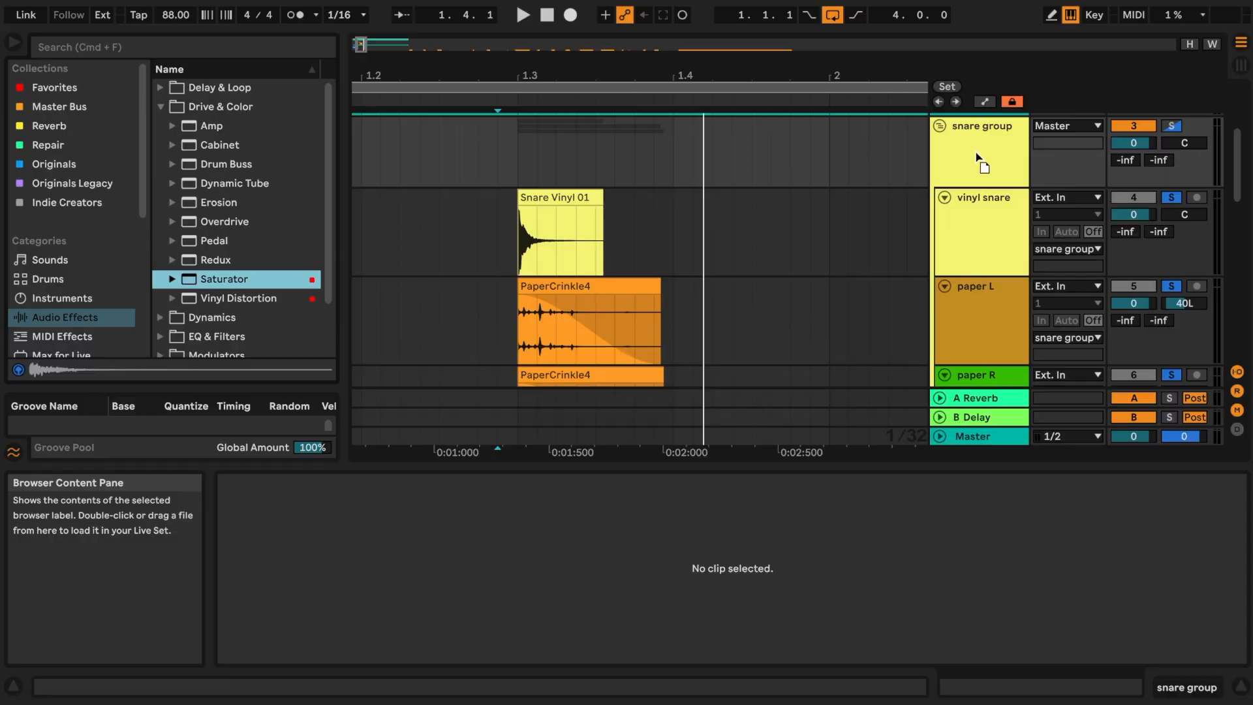
{"action": "left_click_drag", "start_coordinate": [975, 152], "coordinate": [977, 150]}
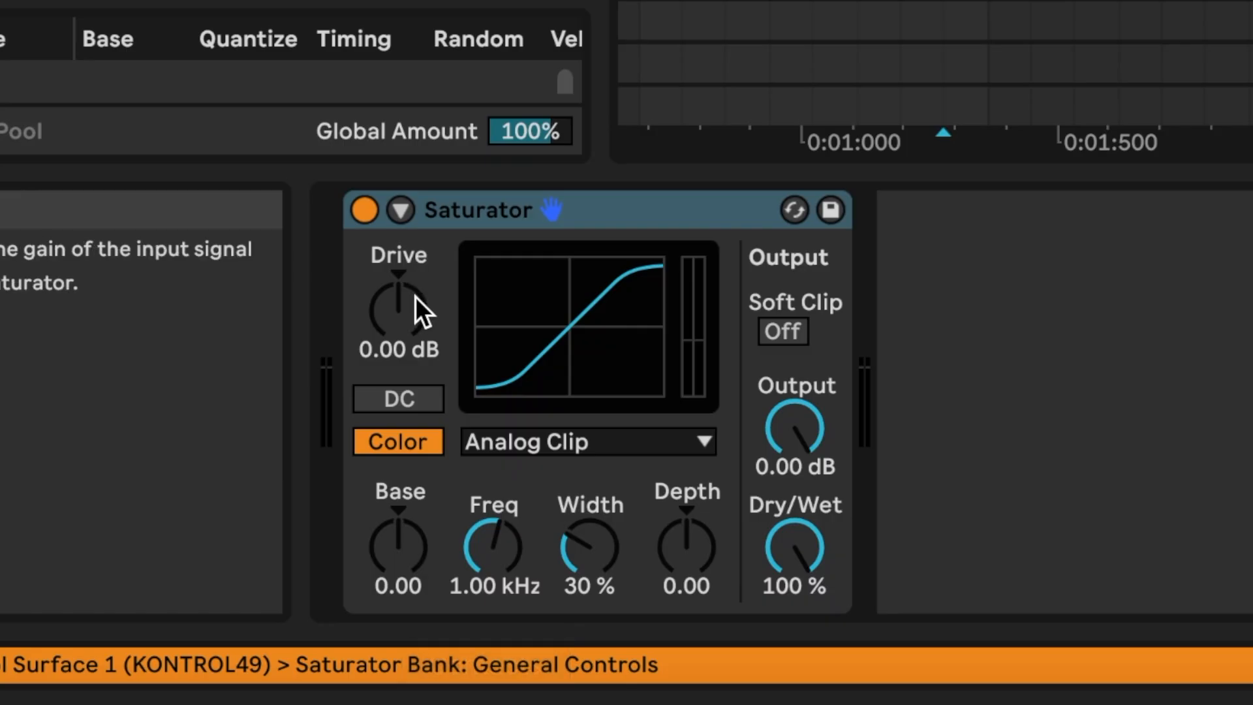
{"action": "left_click", "coordinate": [415, 296]}
{"action": "type", "text": "8"}
{"action": "key", "text": "Return"}
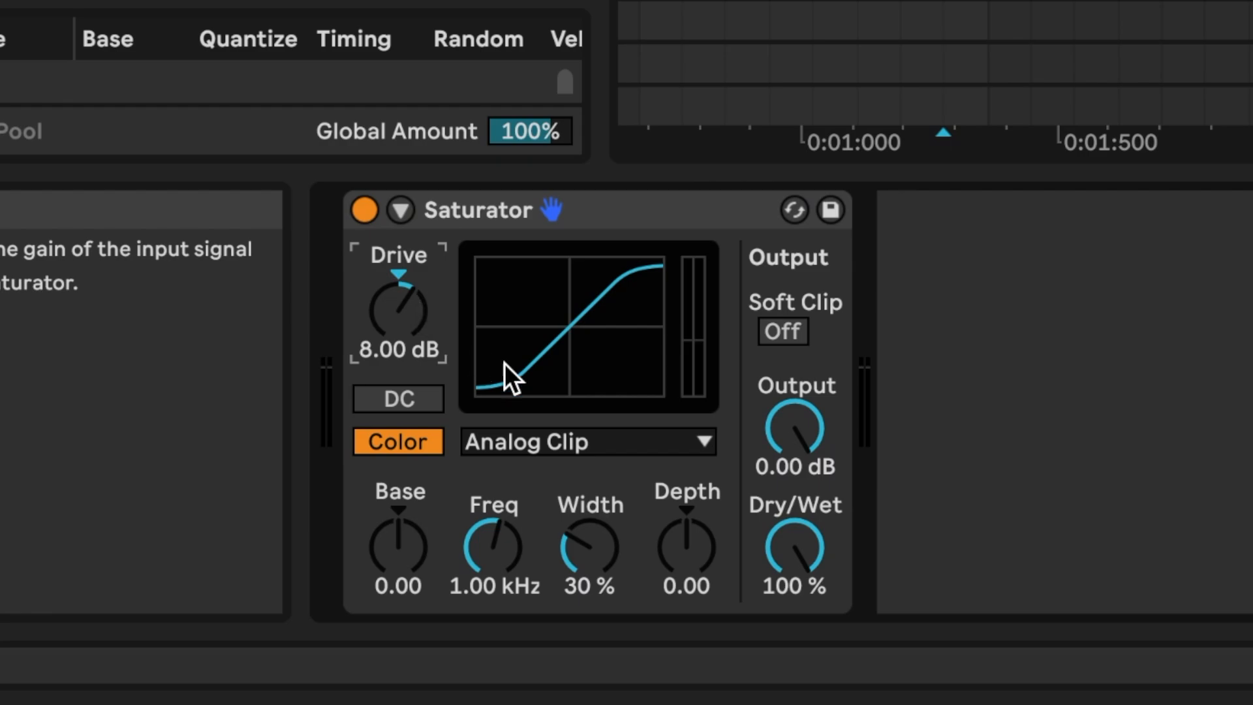
{"action": "type", "text": "-8"}
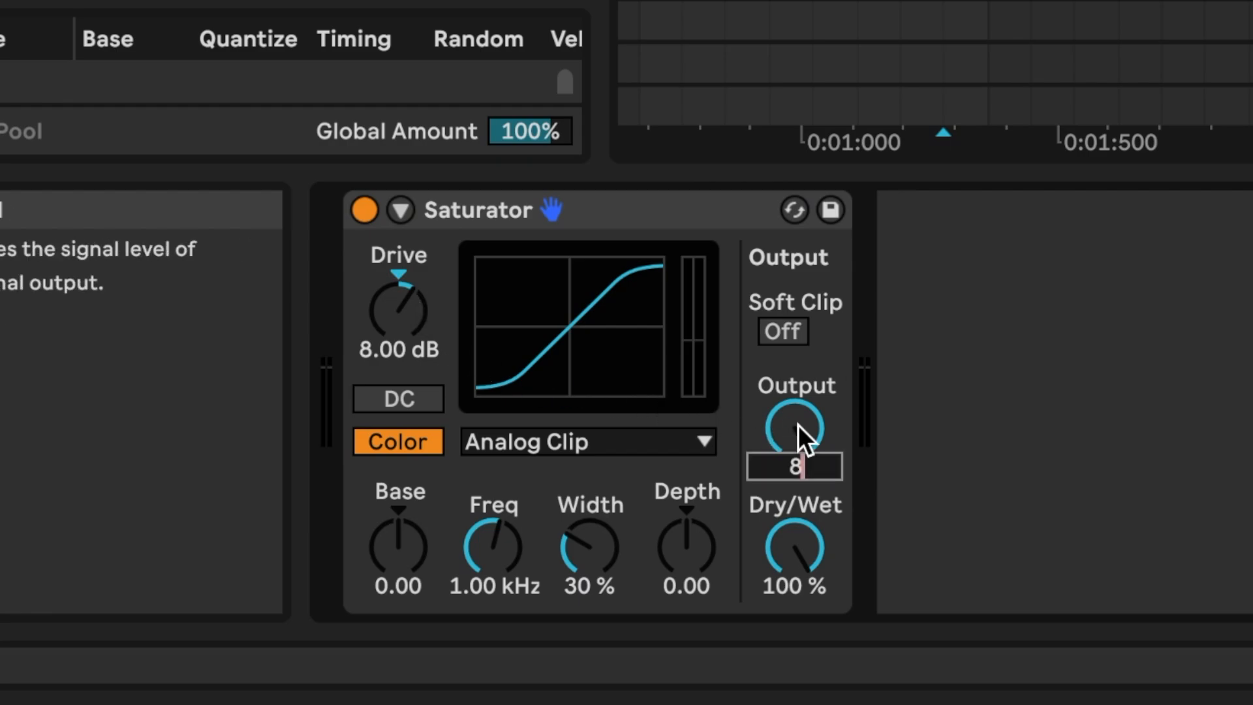
{"action": "key", "text": "Return"}
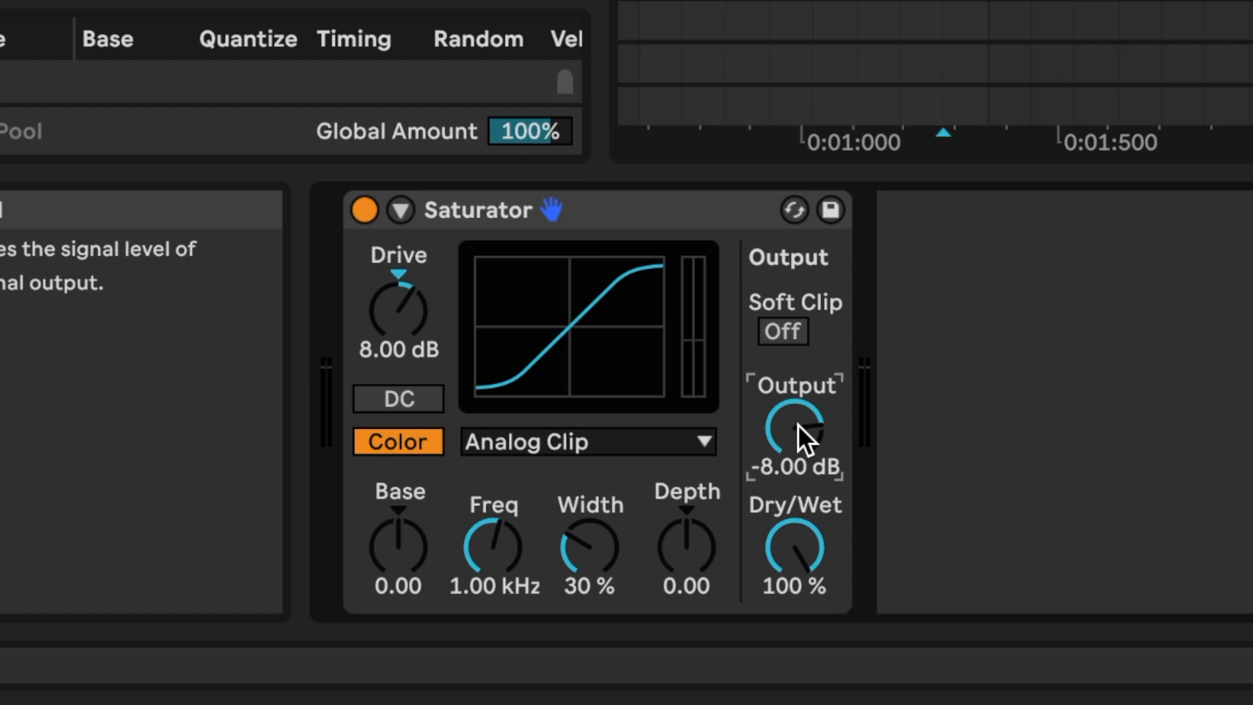
Step: Play the snare group and turn on the Saturator's Soft Clip, with Base at 10.9 and Freq at 495 Hz
{"action": "key", "text": "space"}
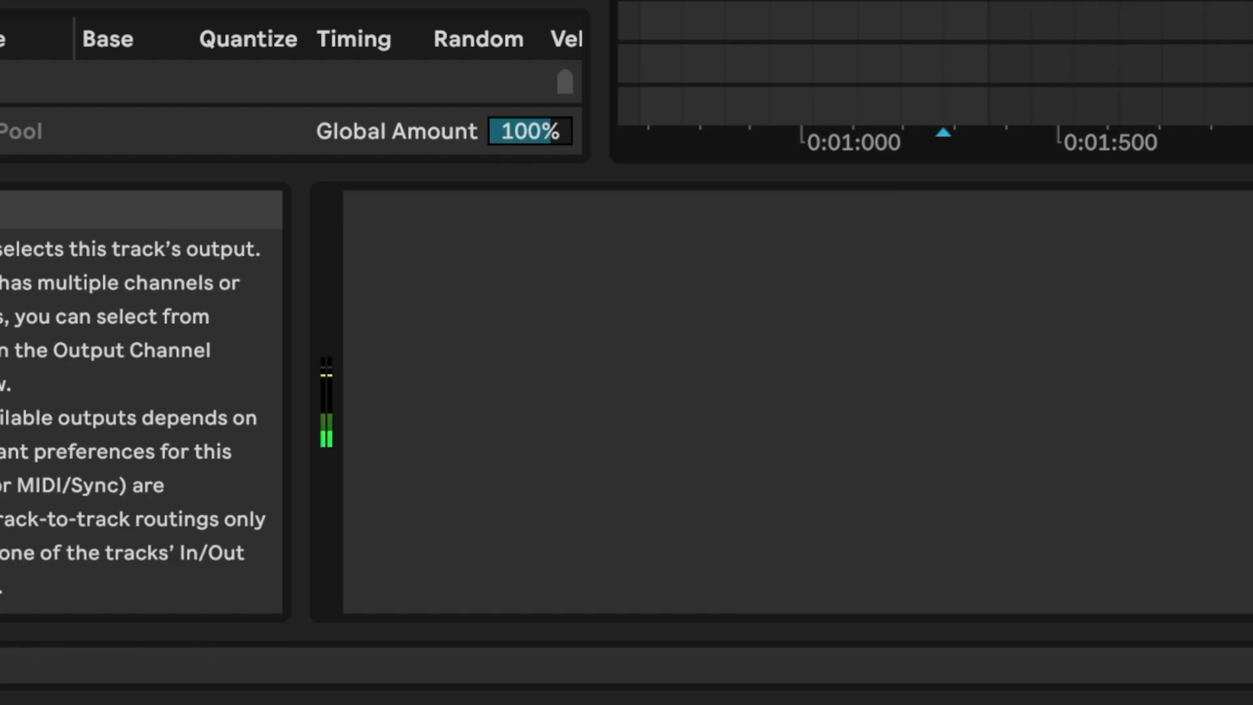
{"action": "left_click", "coordinate": [1252, 1]}
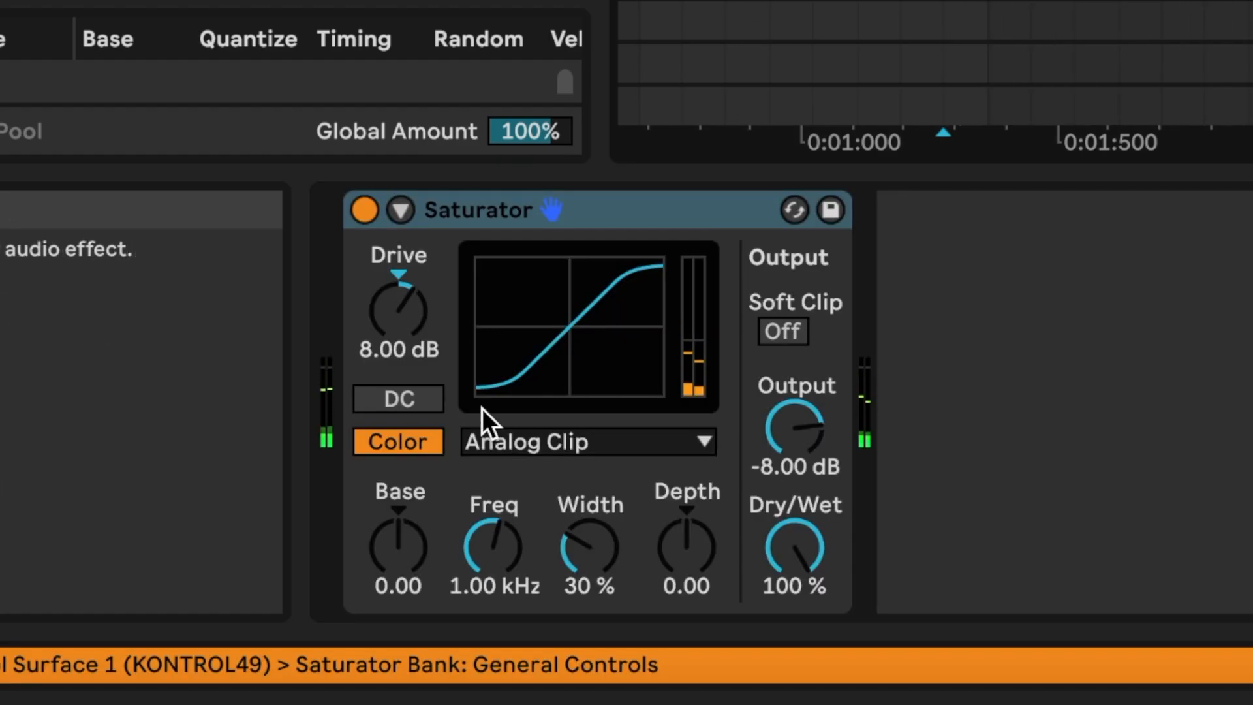
{"action": "left_click", "coordinate": [775, 331]}
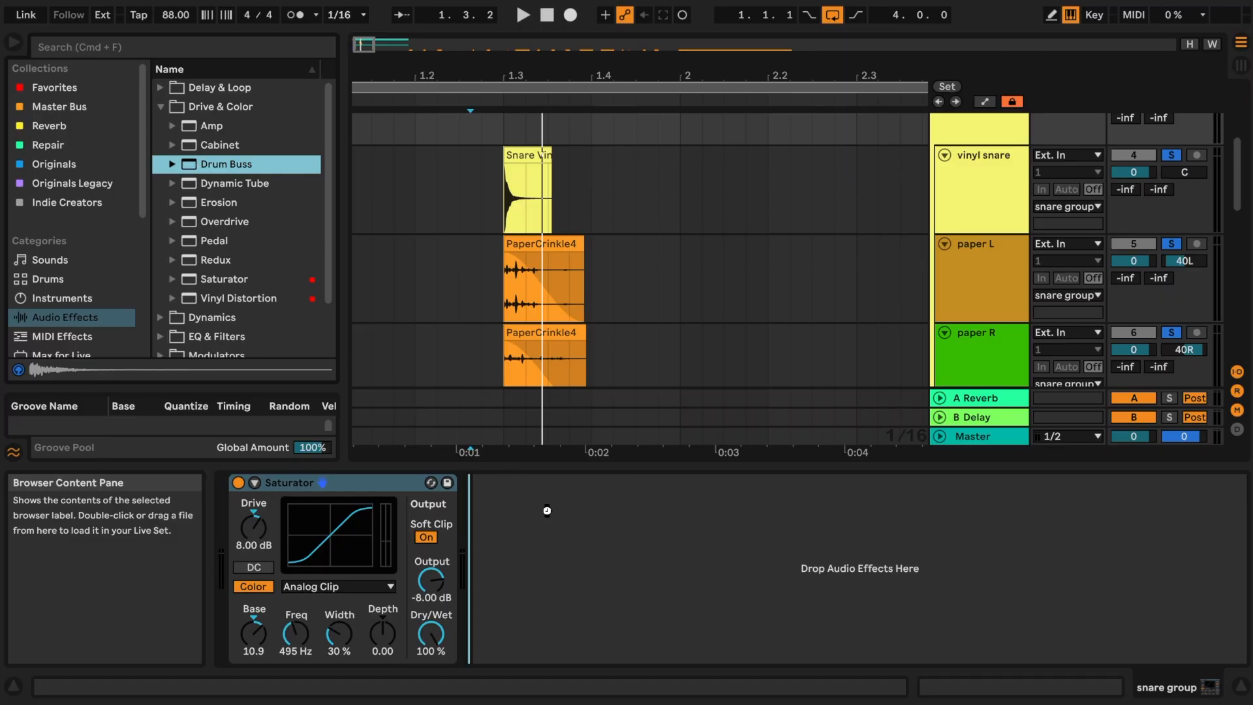
Step: Add Drum Buss after the Saturator on the snare group and adjust its Transients amount
{"action": "left_click_drag", "start_coordinate": [546, 510], "coordinate": [549, 515]}
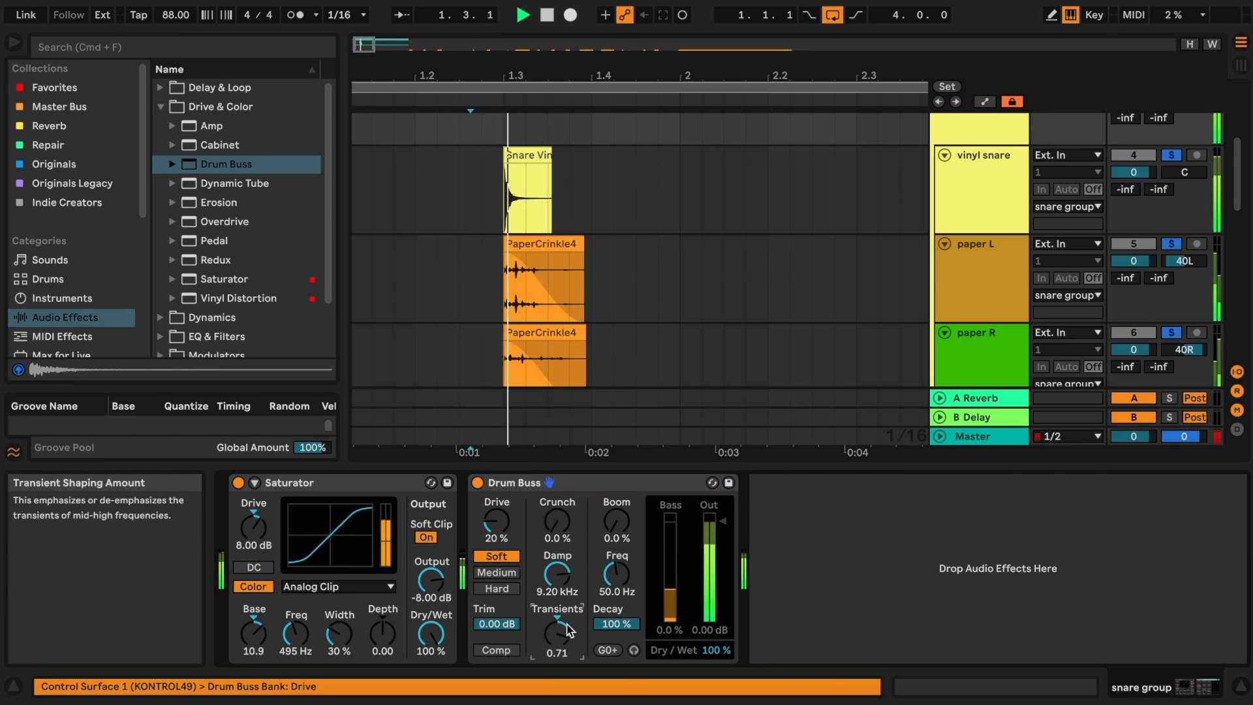
{"action": "left_click_drag", "start_coordinate": [570, 630], "coordinate": [569, 648]}
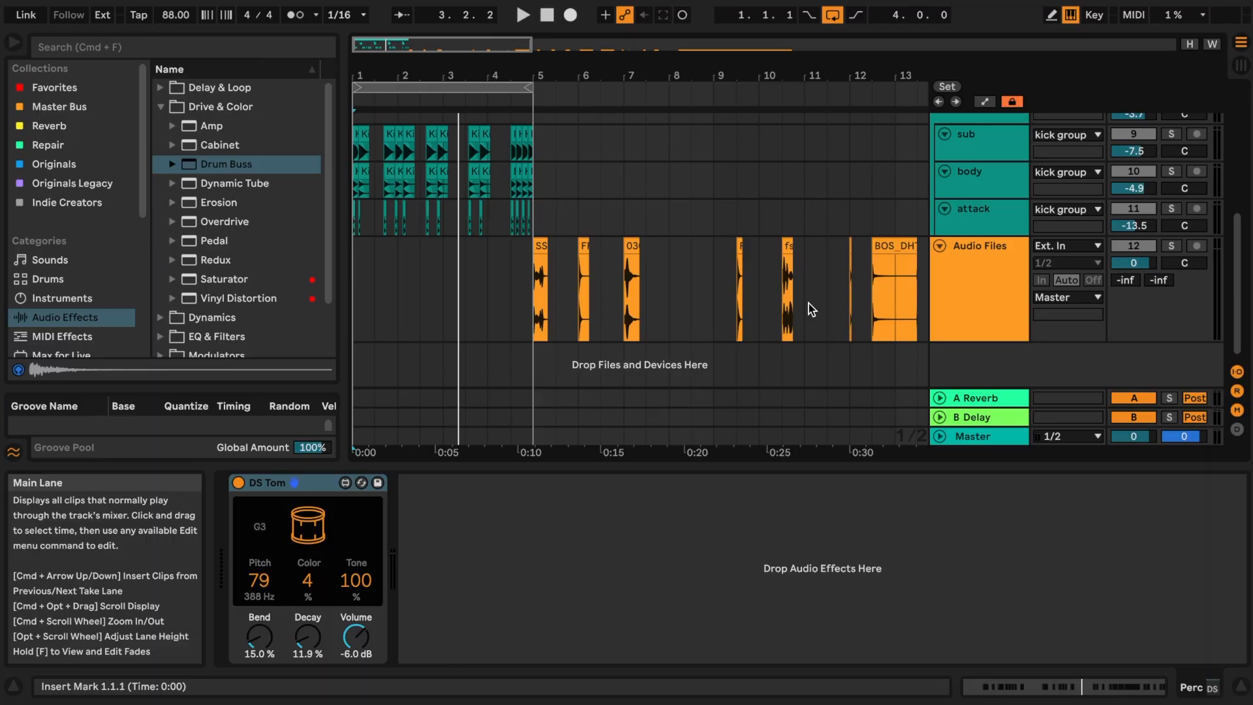
Step: Audition the foley clips on the Audio Files track one after another, from bar 5 through the BOS_DHT clip
{"action": "scroll", "coordinate": [811, 309], "scroll_direction": "right", "scroll_amount": 5}
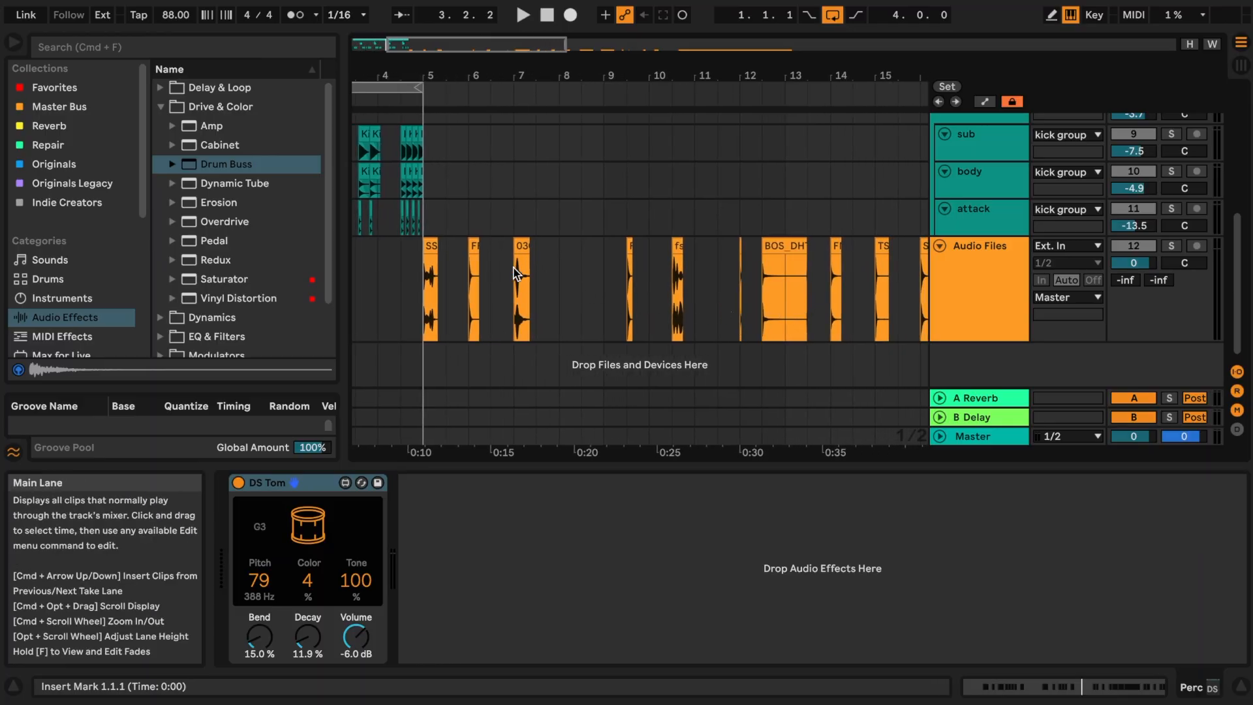
{"action": "left_click", "coordinate": [426, 292]}
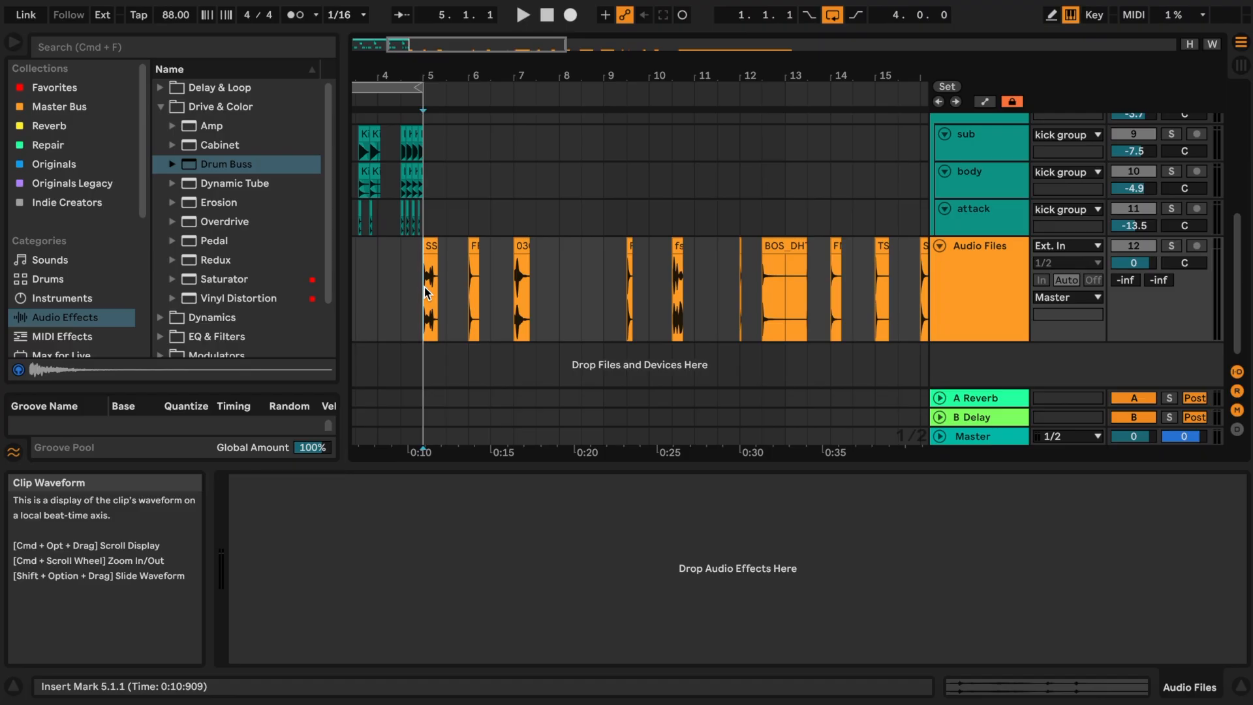
{"action": "key", "text": "space"}
{"action": "key", "text": "space"}
{"action": "left_click", "coordinate": [471, 308]}
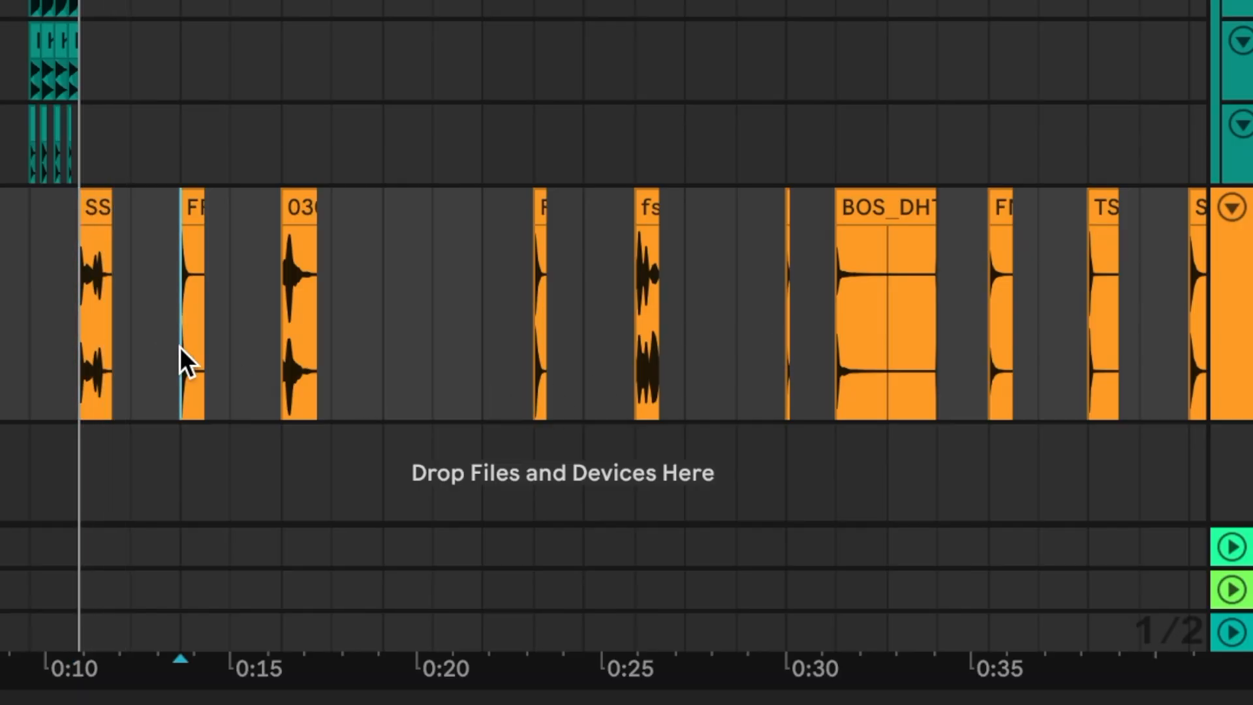
{"action": "key", "text": "space"}
{"action": "left_click", "coordinate": [284, 328]}
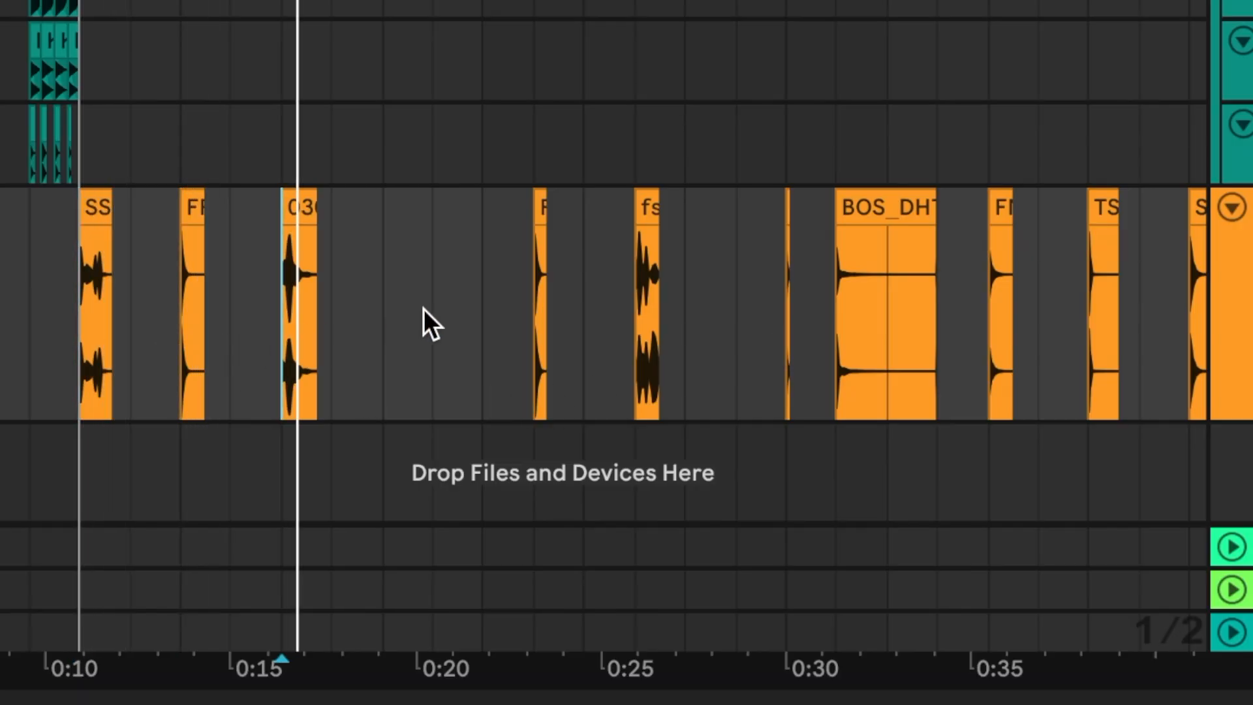
{"action": "left_click", "coordinate": [536, 319]}
{"action": "left_click", "coordinate": [637, 315]}
{"action": "left_click", "coordinate": [785, 311]}
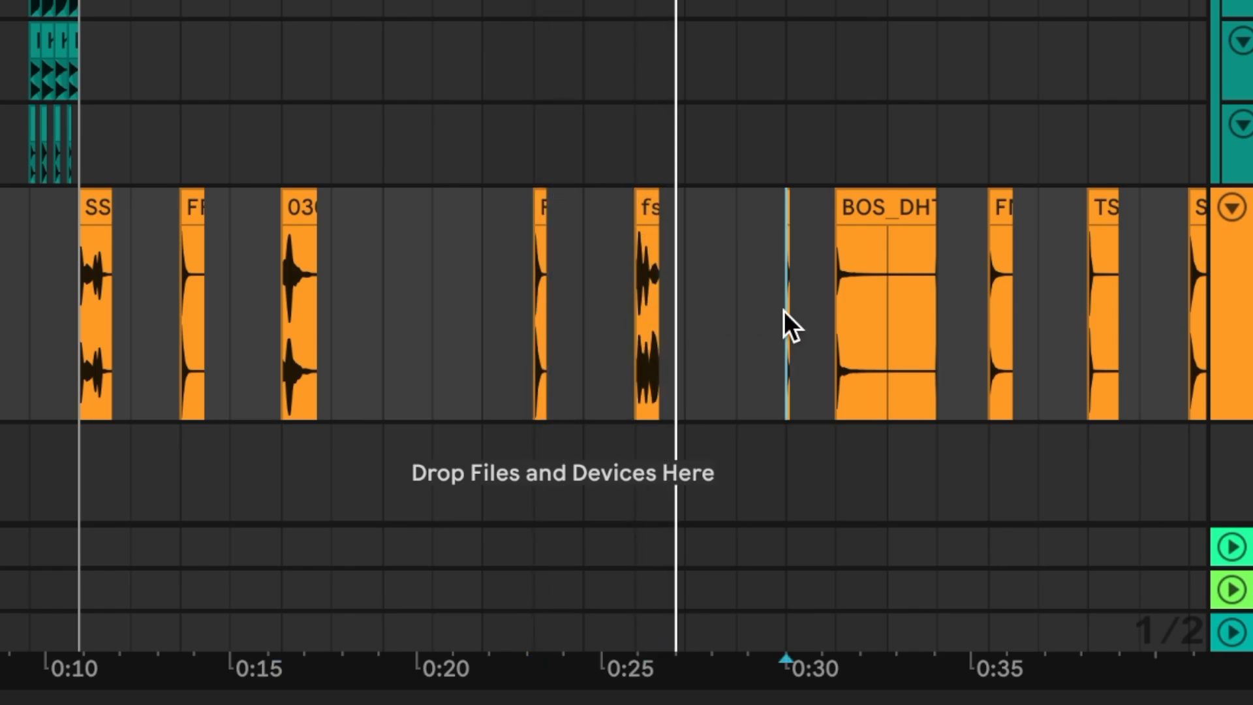
{"action": "left_click", "coordinate": [836, 307]}
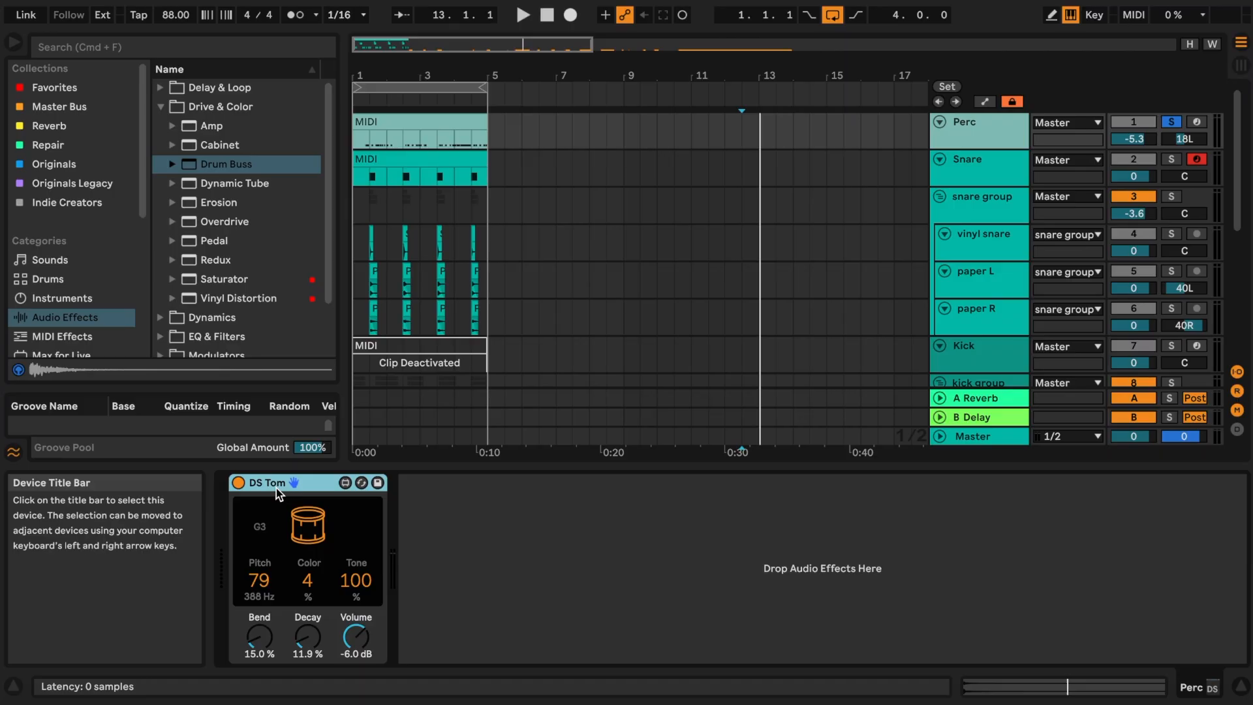
Step: Replace the DS Tom on the Perc track with an empty Instrument Rack and show its chain list
{"action": "key", "text": "Delete"}
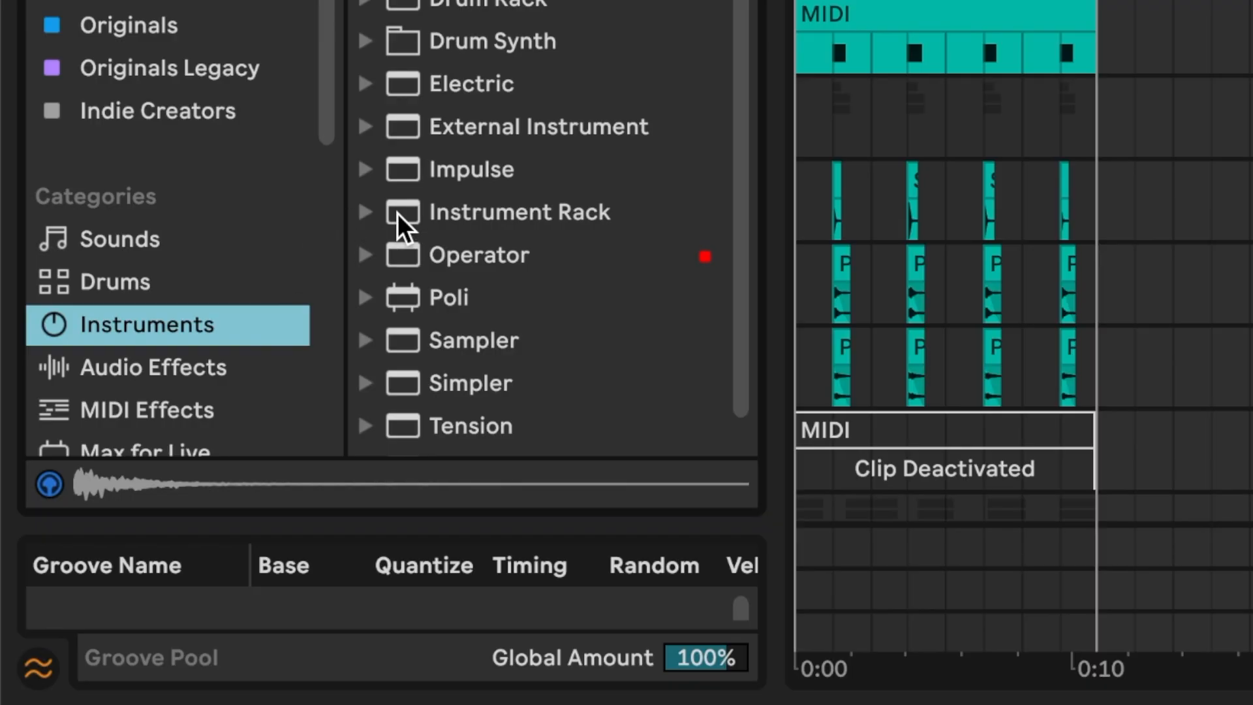
{"action": "left_click", "coordinate": [398, 212]}
{"action": "left_click_drag", "start_coordinate": [397, 213], "coordinate": [352, 515]}
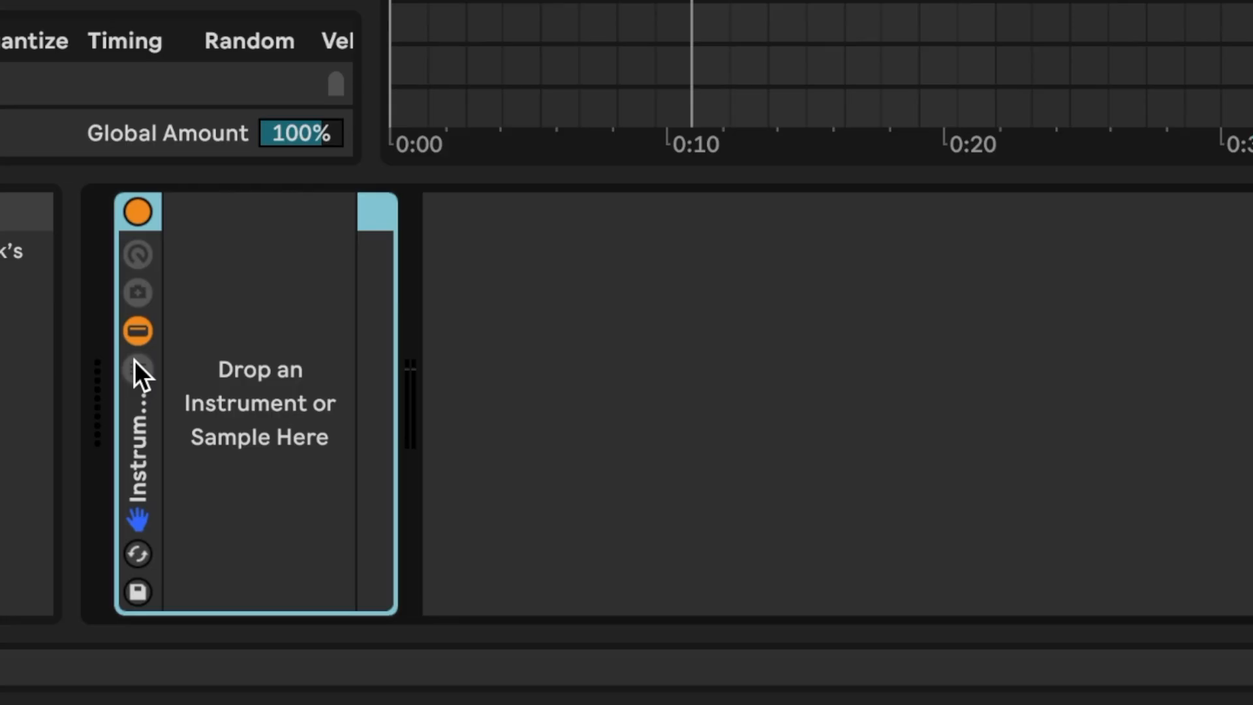
{"action": "left_click", "coordinate": [239, 554]}
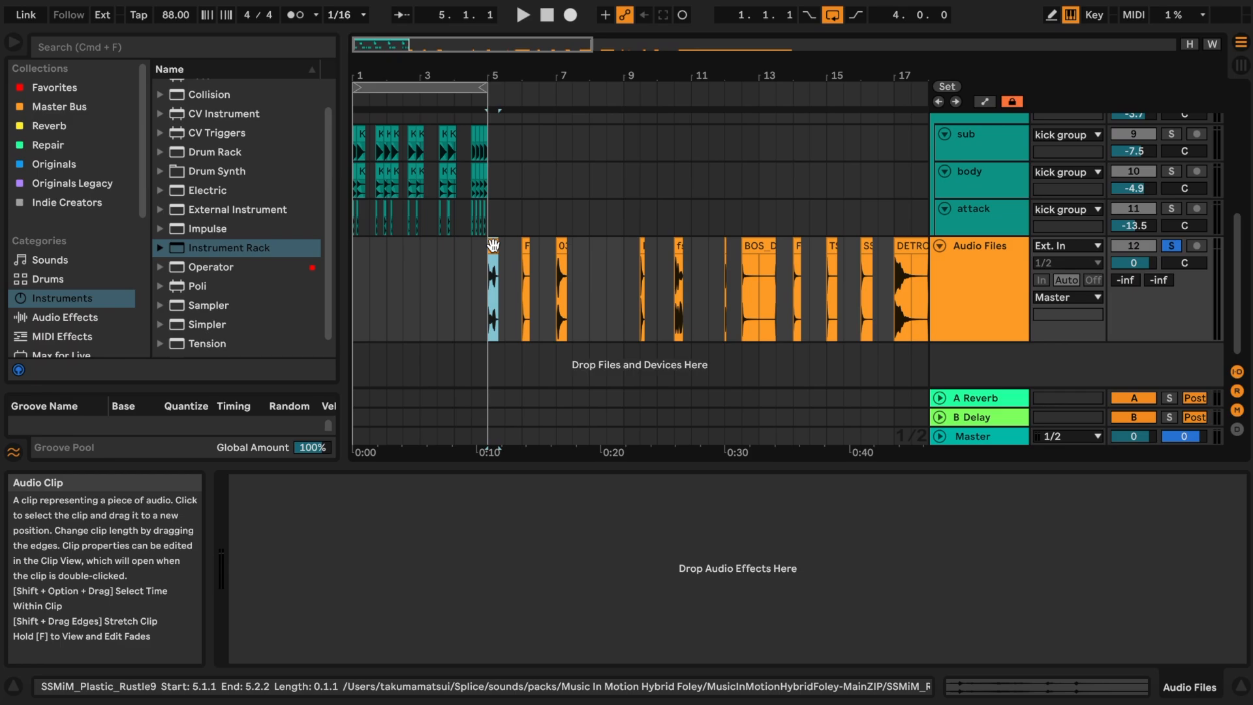
Step: Select all foley clips before PaperCrinkle4 on the Audio Files track and load them as chains into Perc's Instrument Rack
{"action": "scroll", "coordinate": [493, 261], "scroll_direction": "right", "scroll_amount": 10}
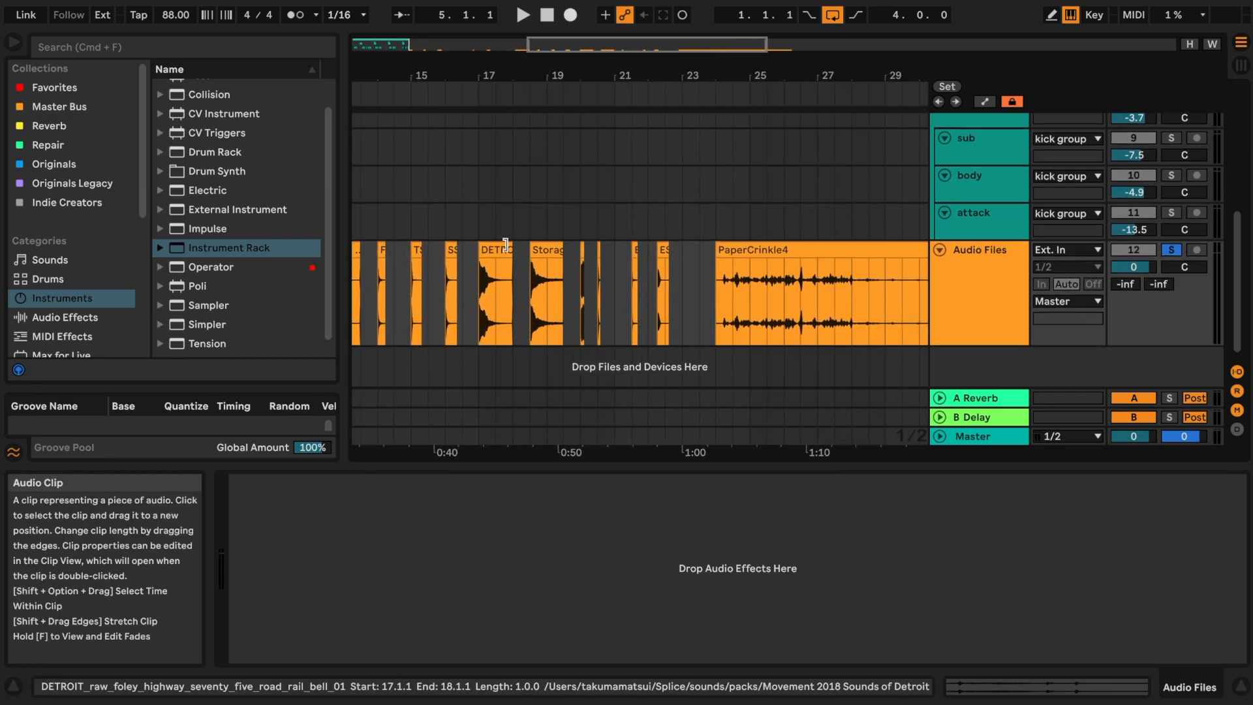
{"action": "left_click", "coordinate": [664, 250], "text": "shift"}
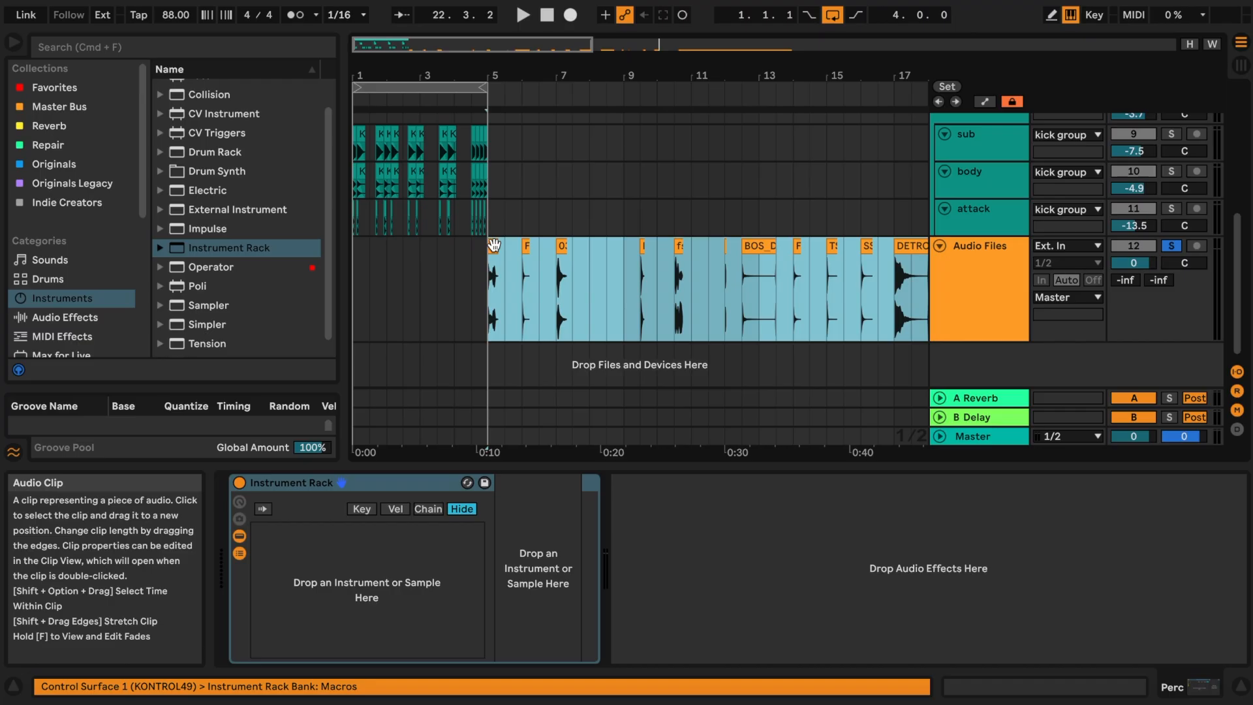
{"action": "left_click", "coordinate": [425, 439]}
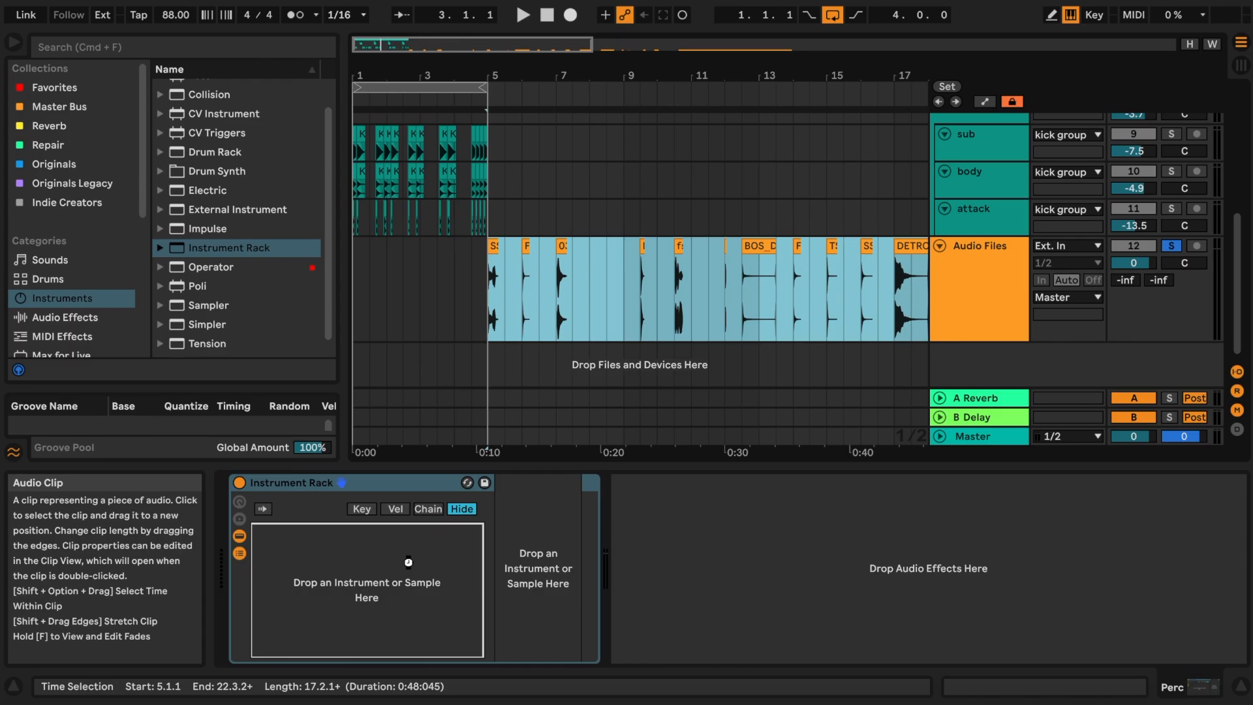
{"action": "left_click_drag", "start_coordinate": [408, 562], "coordinate": [408, 562]}
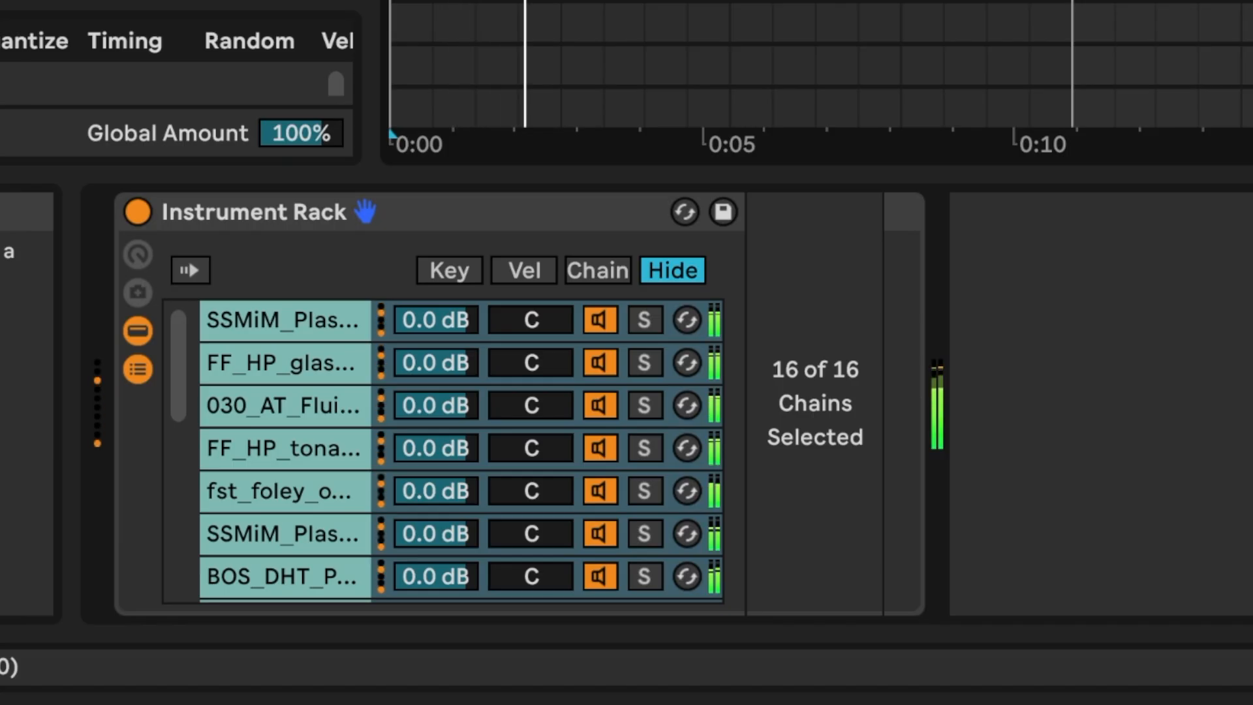
{"action": "left_click", "coordinate": [447, 458]}
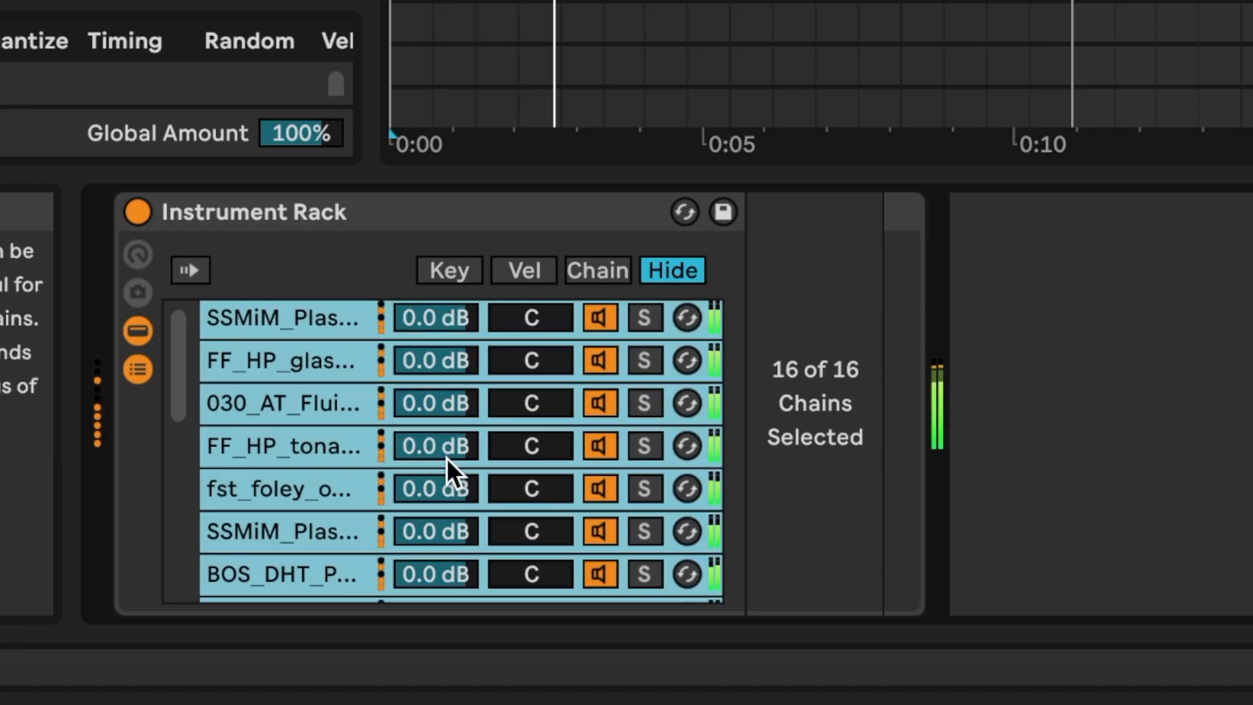